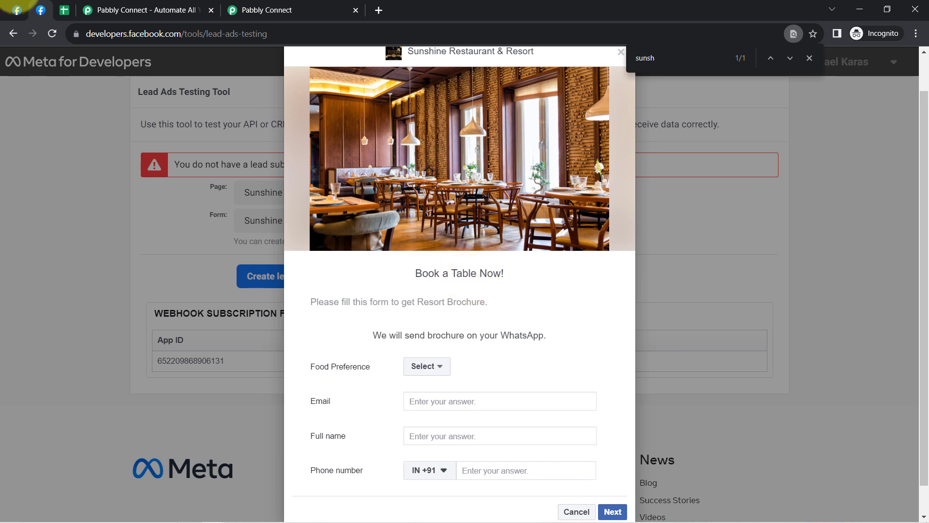
Step: Compare the Sunshine Restaurant & Resort lead form's fields with the columns and next empty row of the Restaurant Business Leads spreadsheet
{"action": "left_click", "coordinate": [64, 9]}
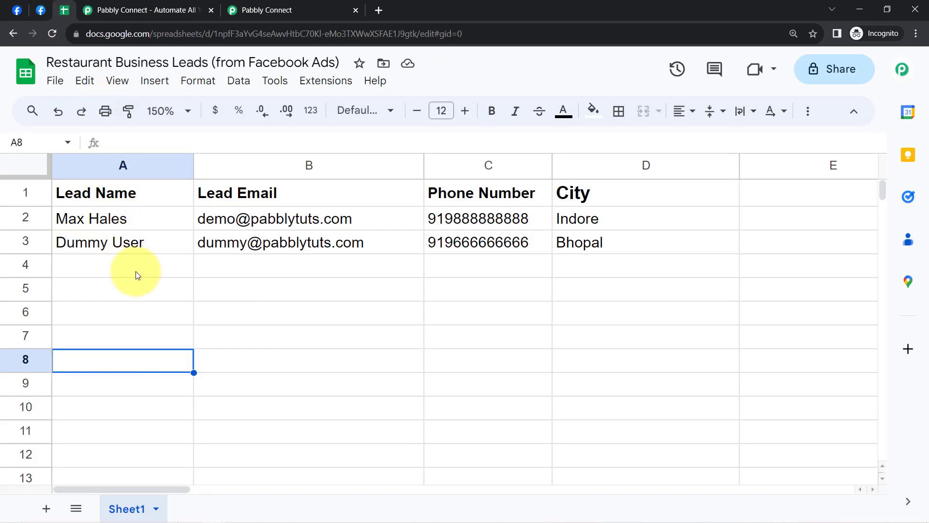
{"action": "left_click_drag", "start_coordinate": [135, 275], "coordinate": [575, 275]}
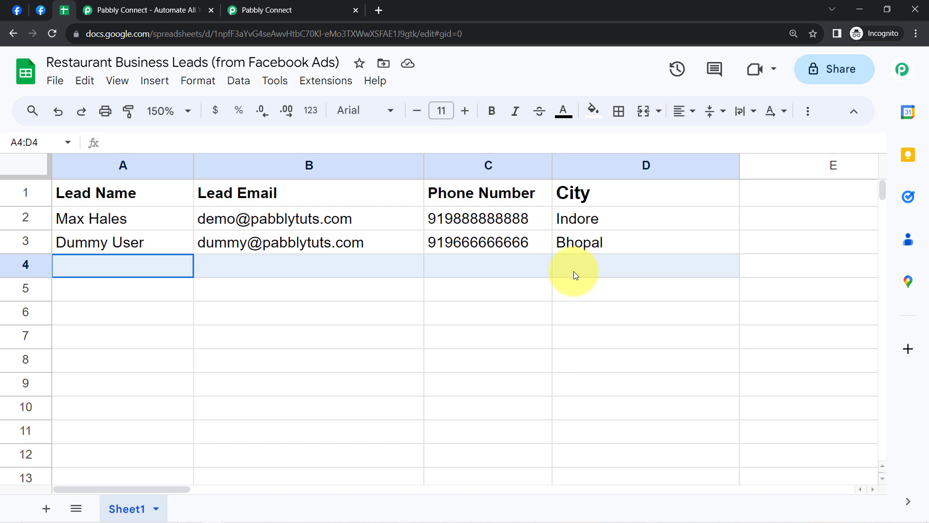
{"action": "left_click", "coordinate": [41, 9]}
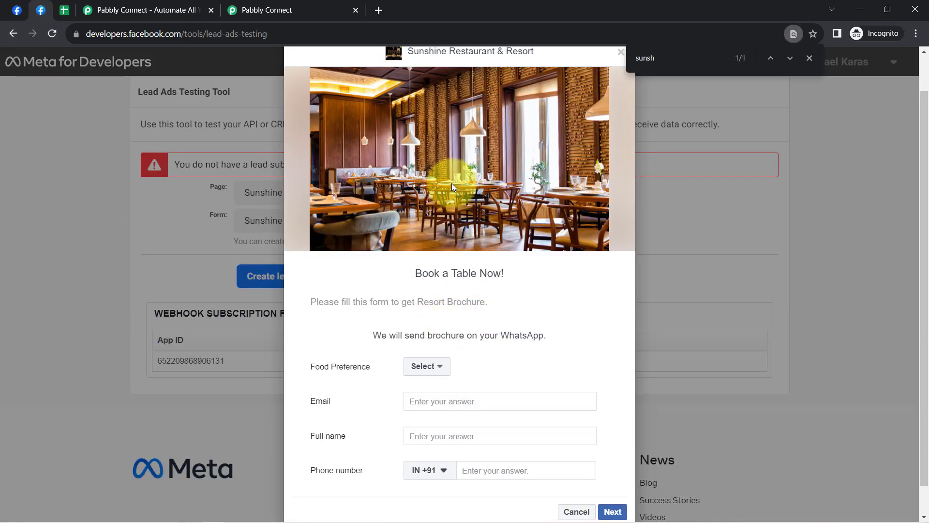
{"action": "left_click", "coordinate": [64, 9]}
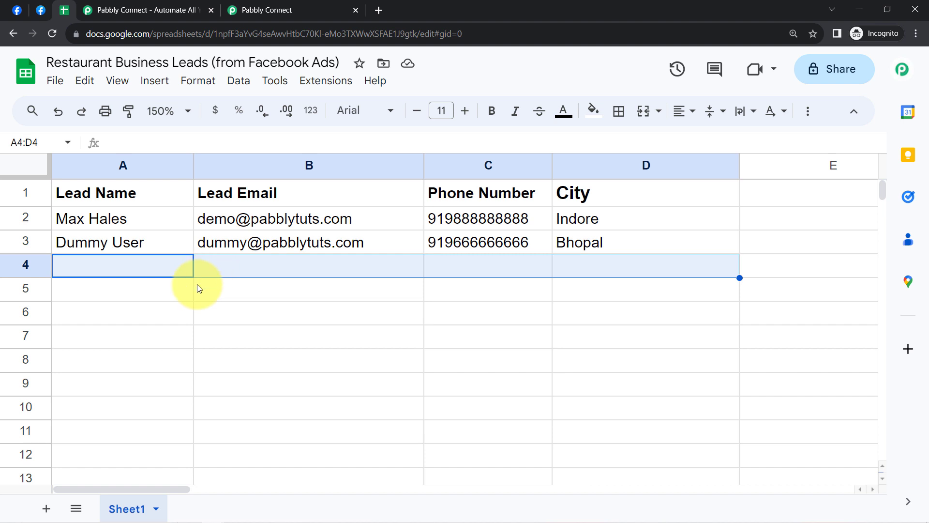
{"action": "left_click", "coordinate": [41, 10]}
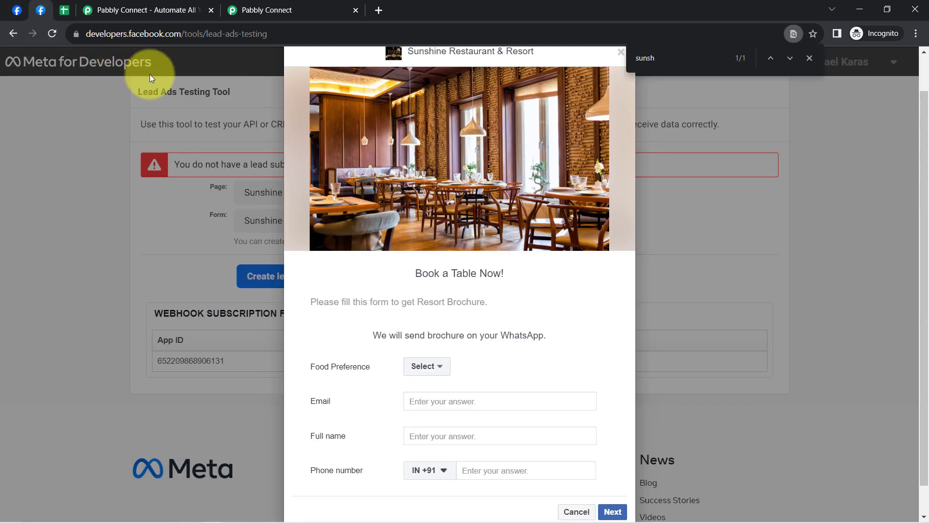
{"action": "left_click", "coordinate": [64, 10]}
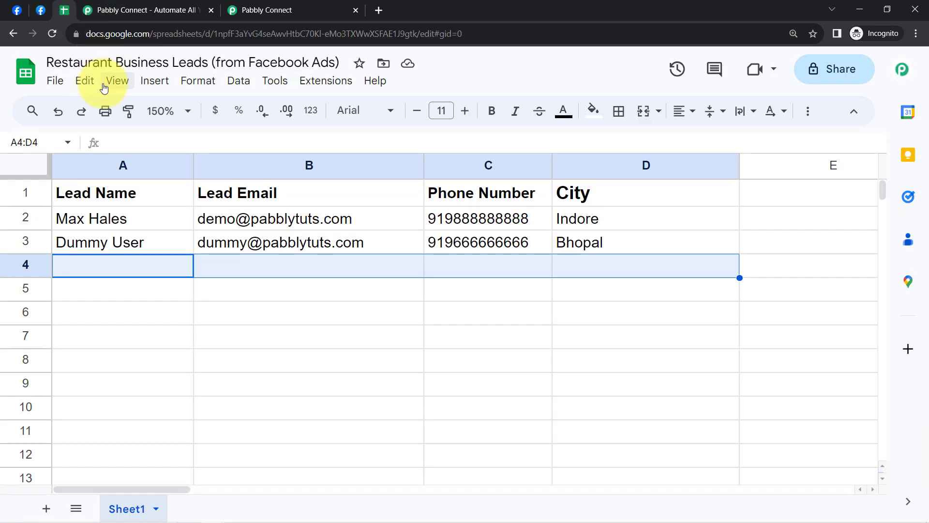
Step: Review the Pabbly Connect landing page, covering its web address, headline and sign-in options, with a brief look at the dashboard
{"action": "left_click", "coordinate": [125, 5]}
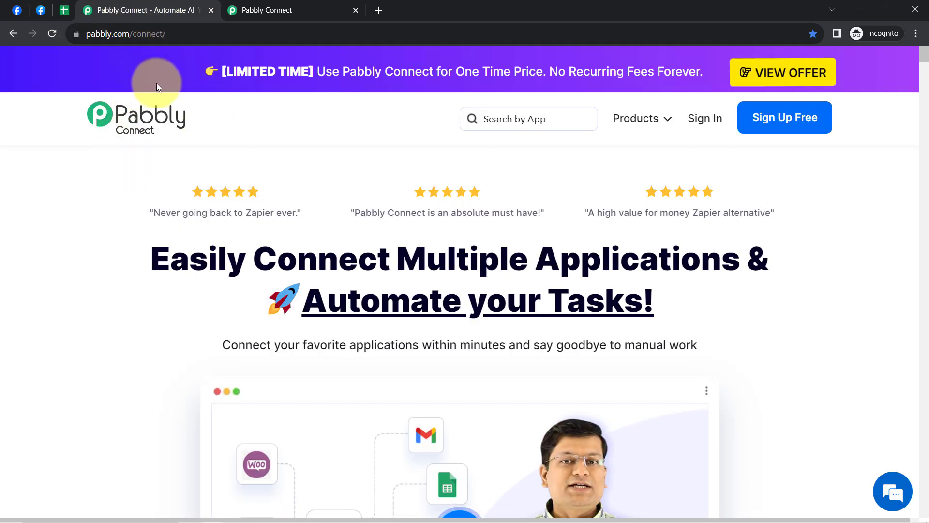
{"action": "left_click_drag", "start_coordinate": [115, 31], "coordinate": [185, 26]}
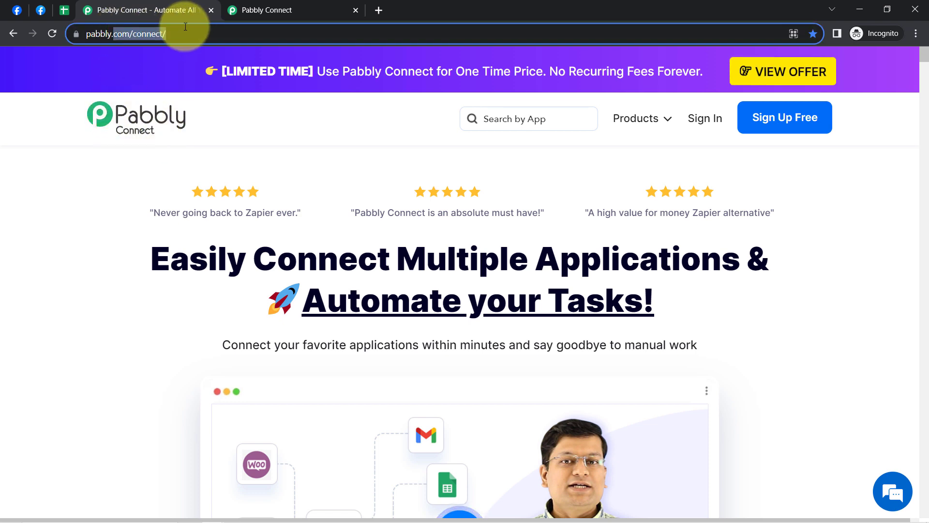
{"action": "left_click", "coordinate": [174, 243]}
{"action": "left_click_drag", "start_coordinate": [198, 248], "coordinate": [660, 328]}
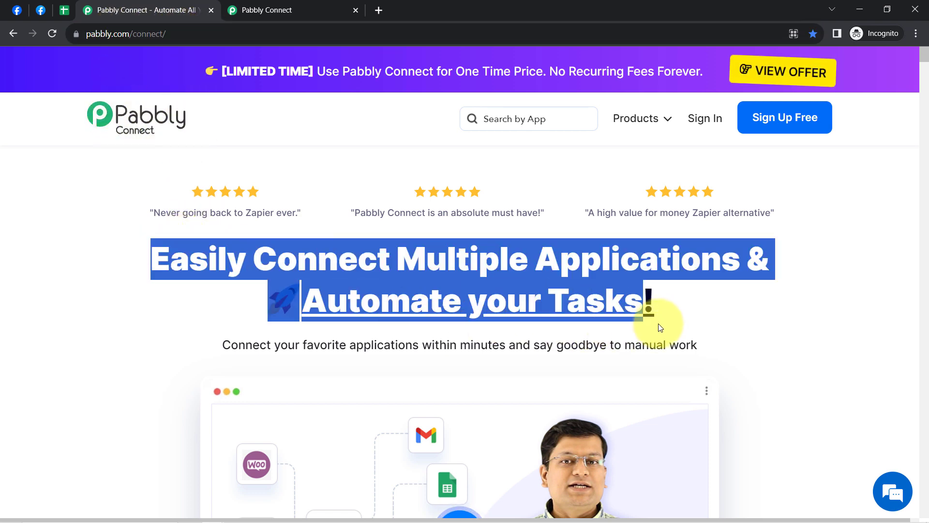
{"action": "left_click", "coordinate": [239, 4]}
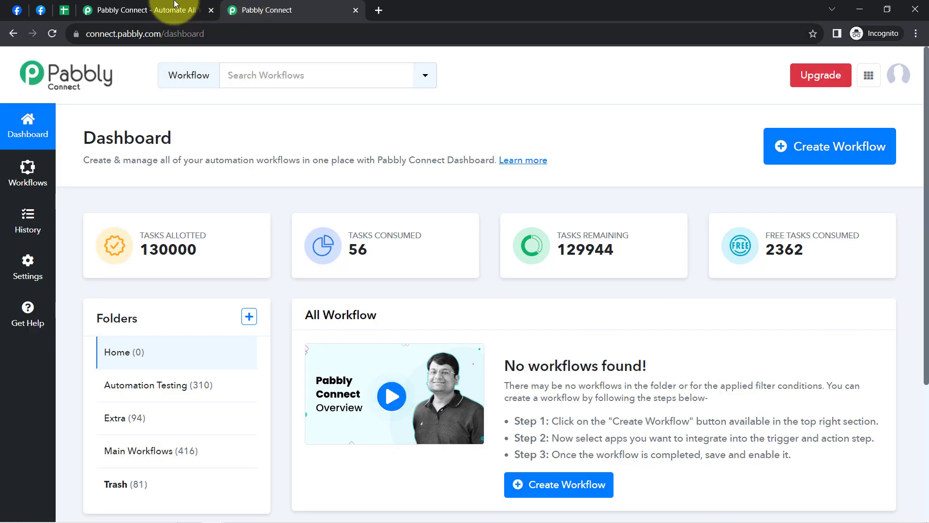
{"action": "left_click", "coordinate": [160, 10]}
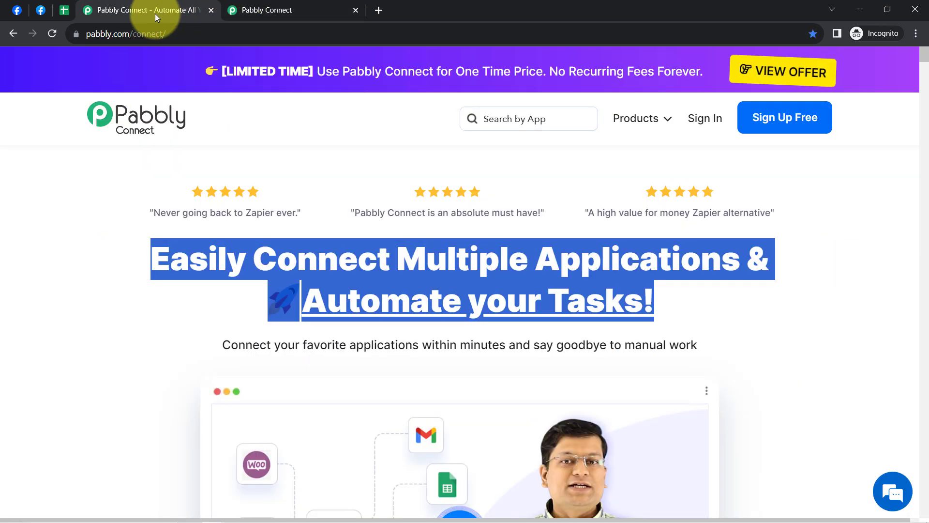
{"action": "left_click", "coordinate": [258, 264]}
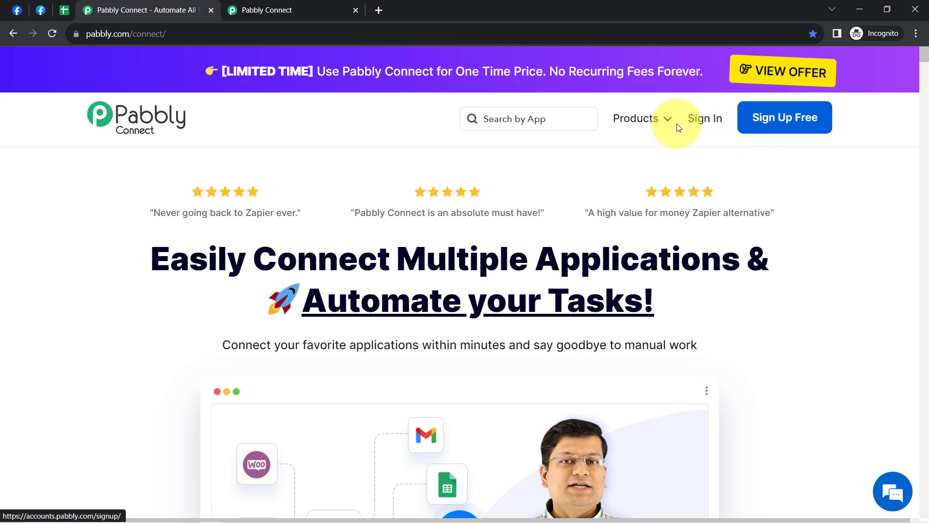
Step: From the Pabbly Connect dashboard, start a new workflow named "Add Facebook Leads to Google Sheets for your Restaurant Business"
{"action": "left_click", "coordinate": [267, 9]}
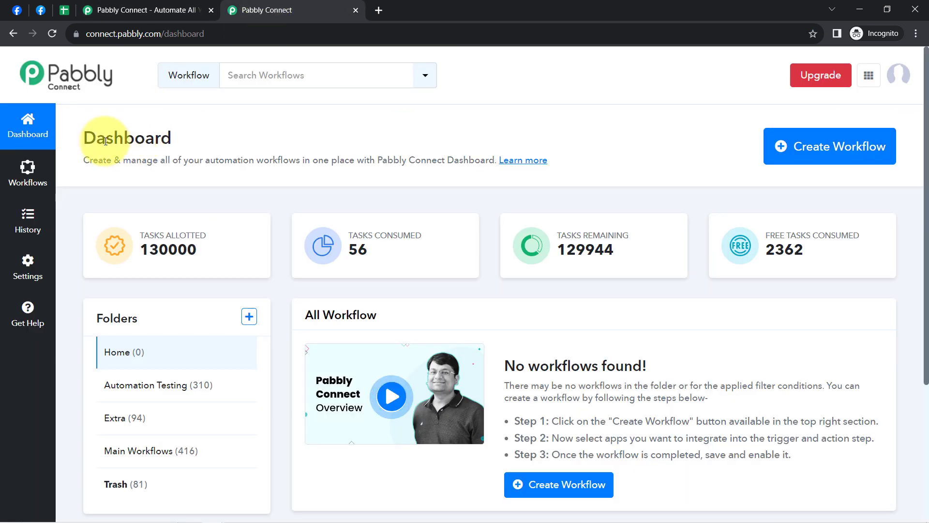
{"action": "left_click_drag", "start_coordinate": [91, 138], "coordinate": [169, 138]}
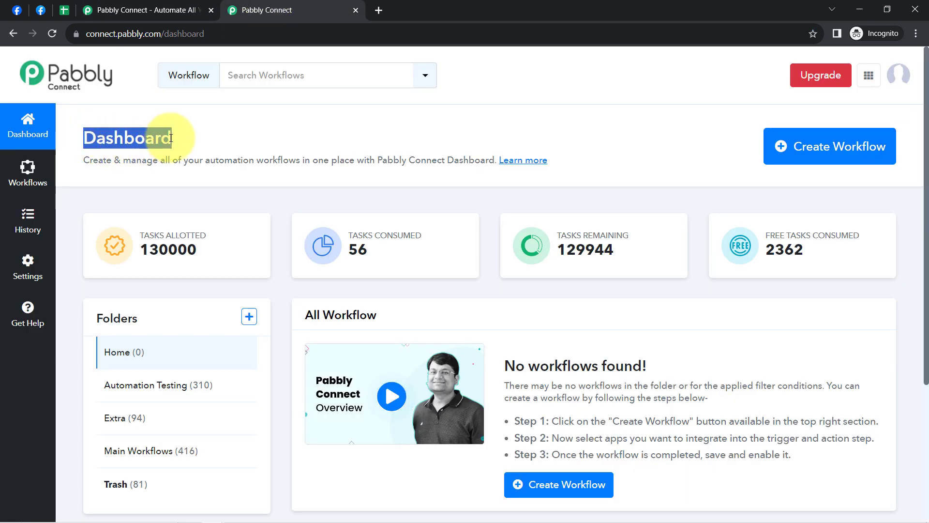
{"action": "left_click", "coordinate": [830, 144]}
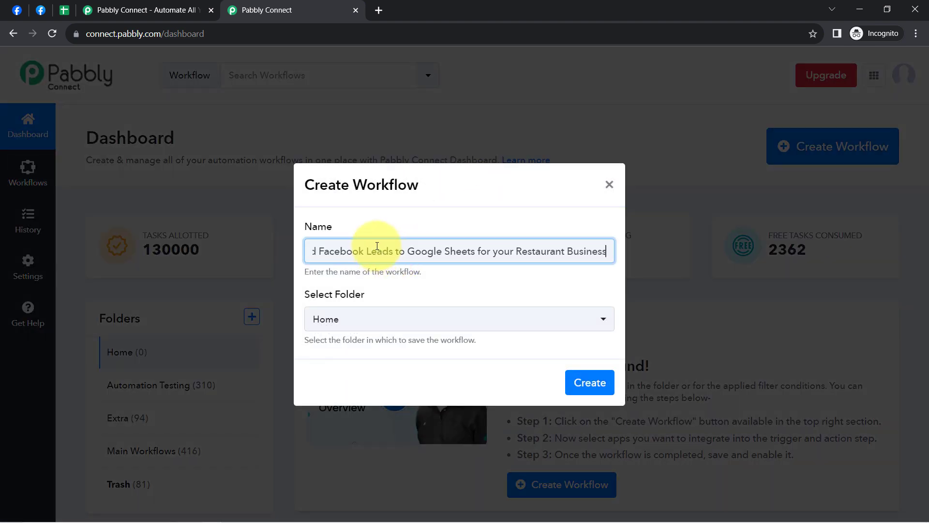
{"action": "left_click_drag", "start_coordinate": [367, 250], "coordinate": [201, 253]}
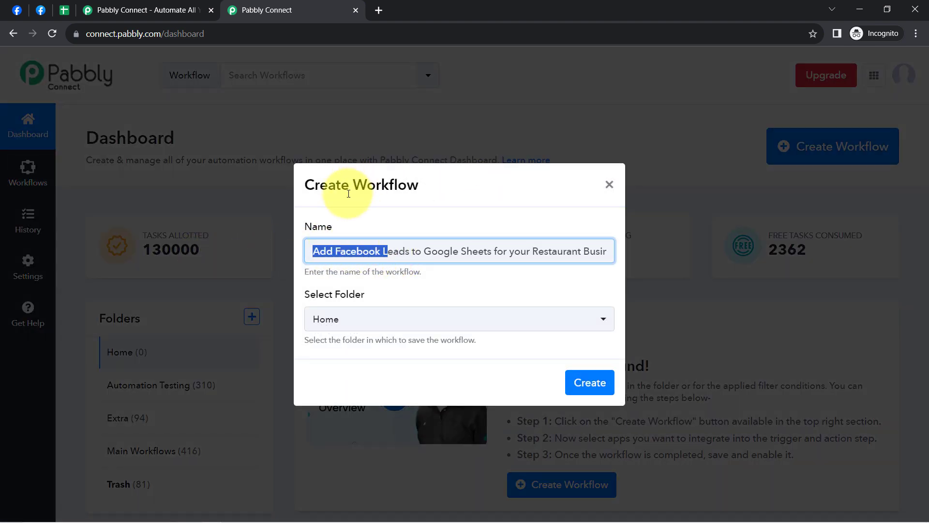
{"action": "left_click_drag", "start_coordinate": [350, 185], "coordinate": [411, 194]}
{"action": "left_click", "coordinate": [334, 250]}
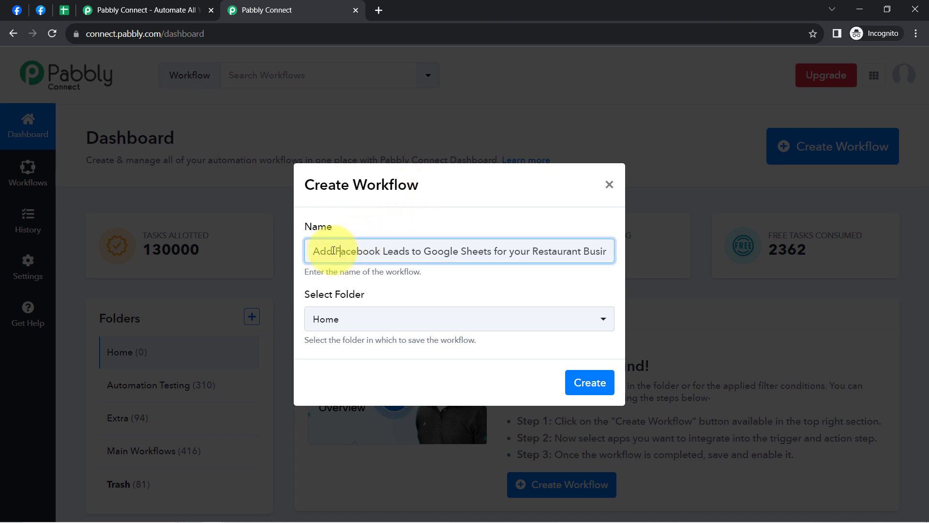
{"action": "left_click_drag", "start_coordinate": [322, 251], "coordinate": [598, 252]}
{"action": "left_click", "coordinate": [586, 252]}
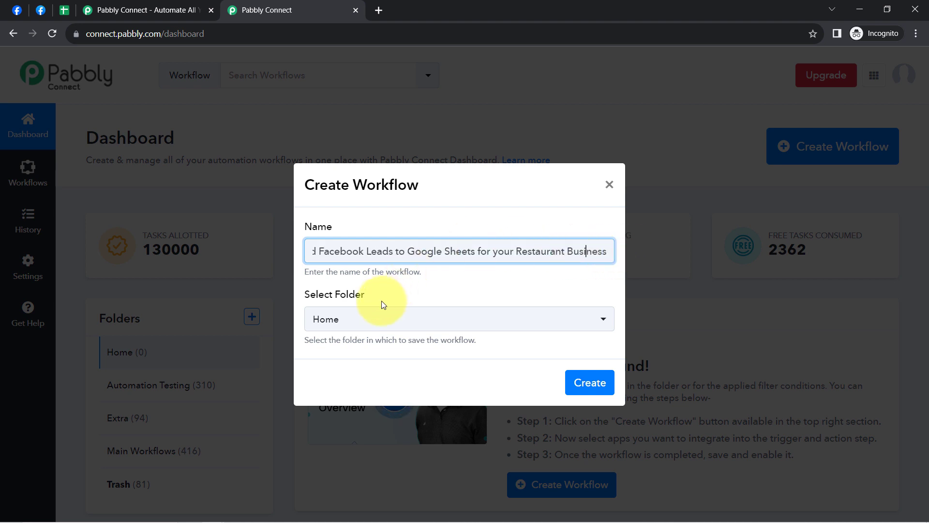
Step: Choose the Main Workflows folder for the new workflow and create it
{"action": "left_click", "coordinate": [366, 322]}
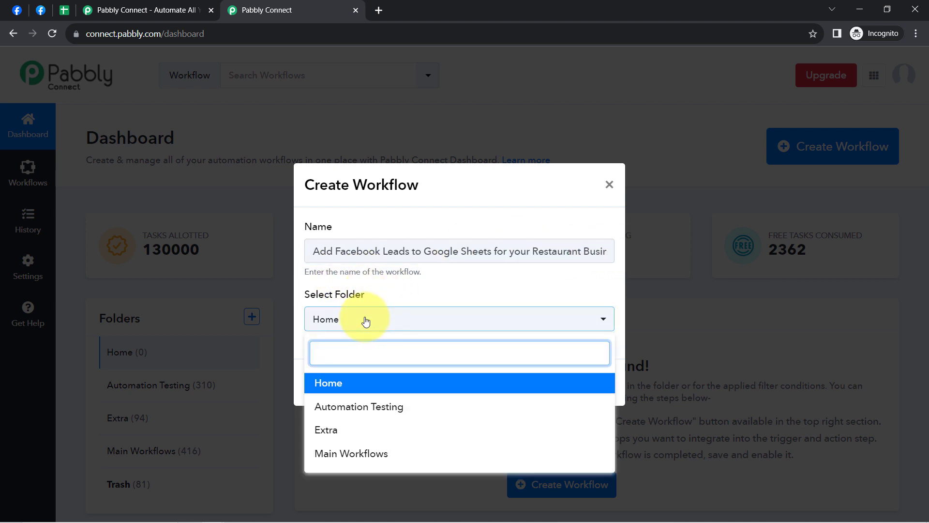
{"action": "left_click", "coordinate": [378, 449]}
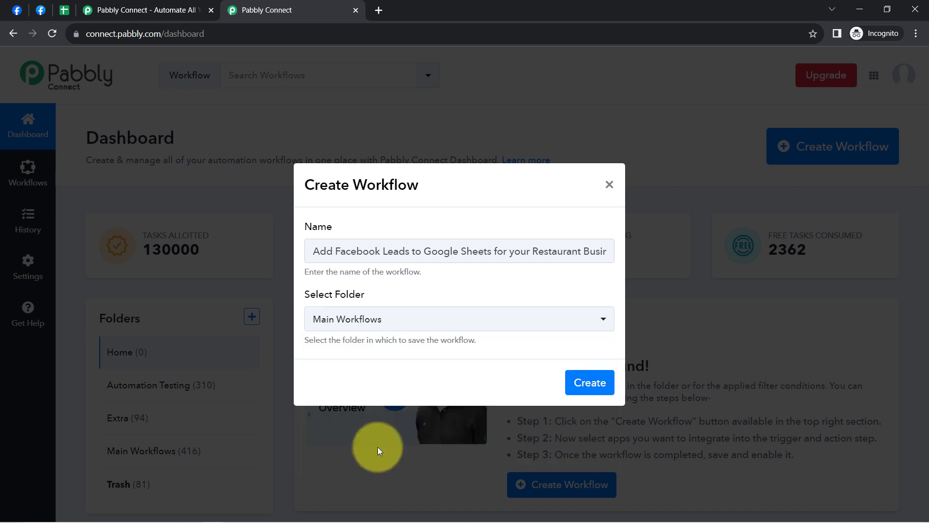
{"action": "left_click", "coordinate": [588, 382]}
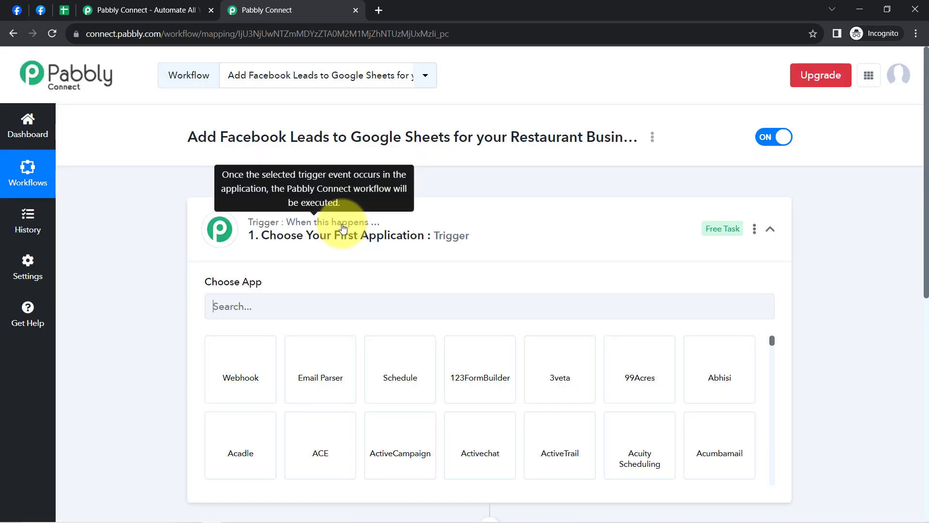
Step: Search the trigger's app list for "Facebook Lead" and choose Facebook Lead Ads as the trigger application
{"action": "left_click", "coordinate": [342, 228]}
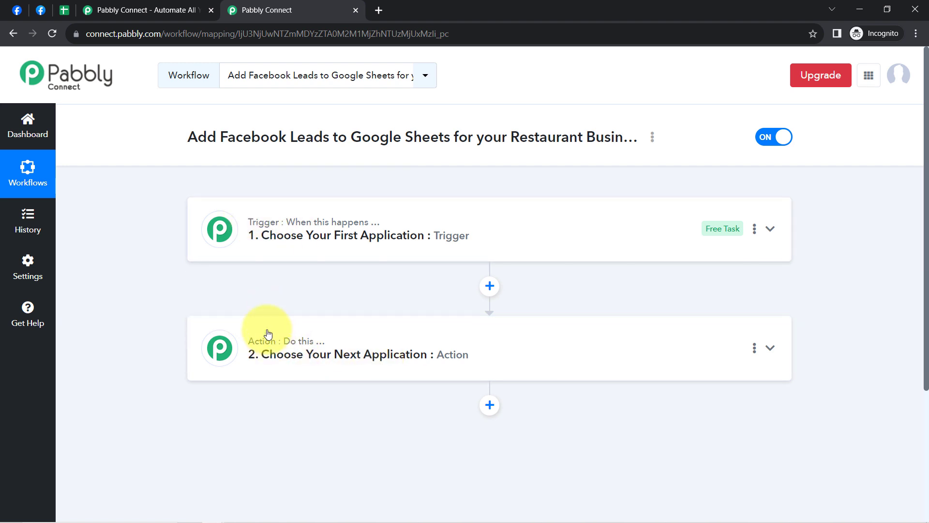
{"action": "left_click", "coordinate": [270, 233]}
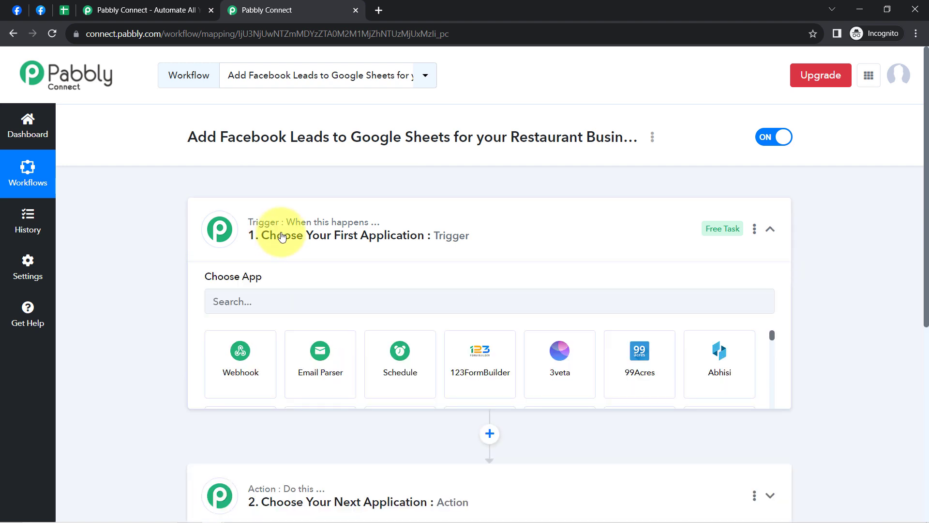
{"action": "left_click_drag", "start_coordinate": [230, 125], "coordinate": [406, 136]}
{"action": "left_click", "coordinate": [405, 137]}
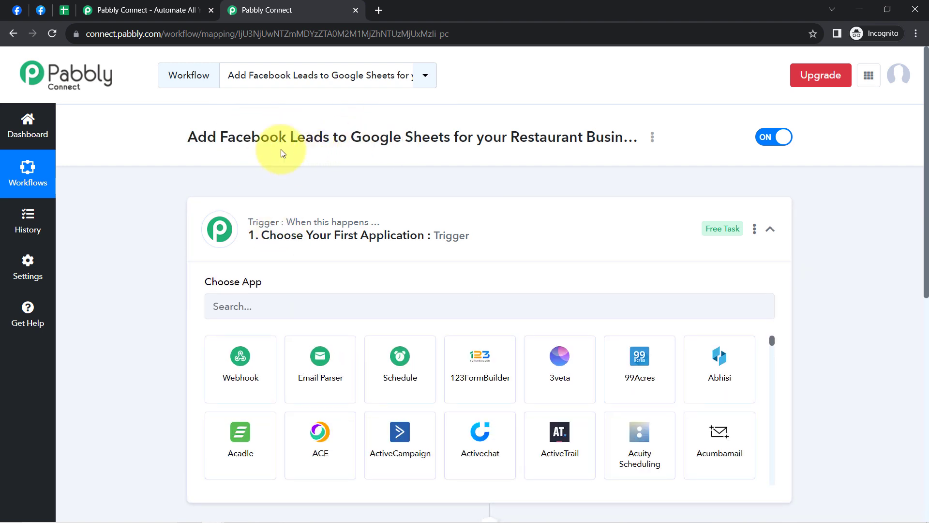
{"action": "left_click_drag", "start_coordinate": [221, 138], "coordinate": [327, 135]}
{"action": "key", "text": "ctrl+c"}
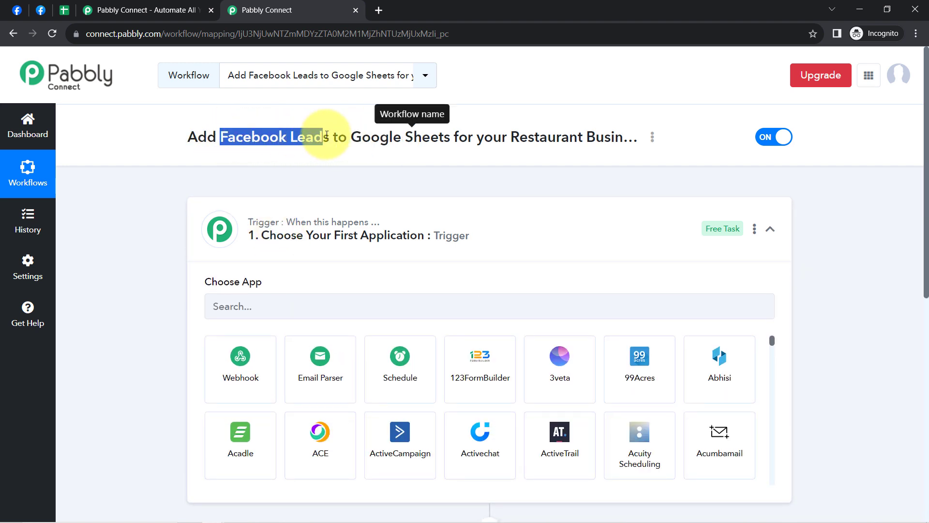
{"action": "left_click", "coordinate": [234, 308]}
{"action": "key", "text": "ctrl+v"}
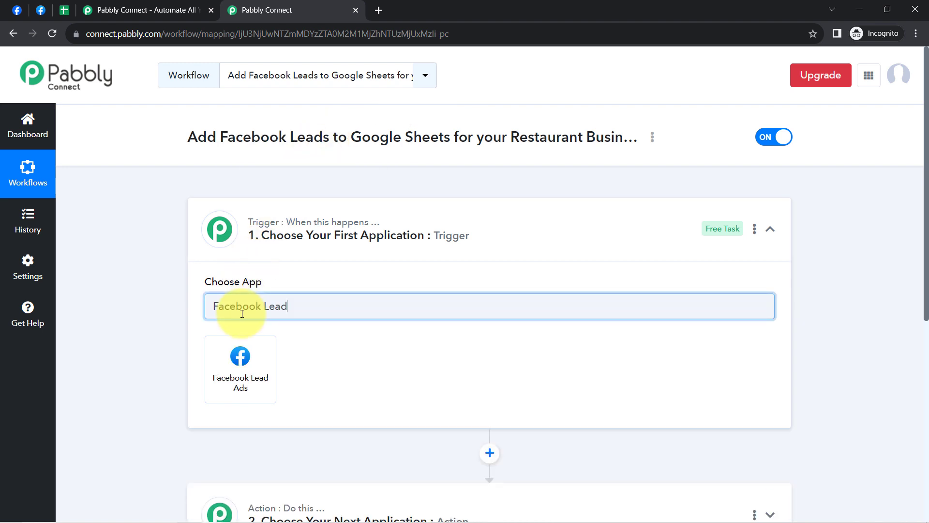
{"action": "left_click", "coordinate": [248, 377]}
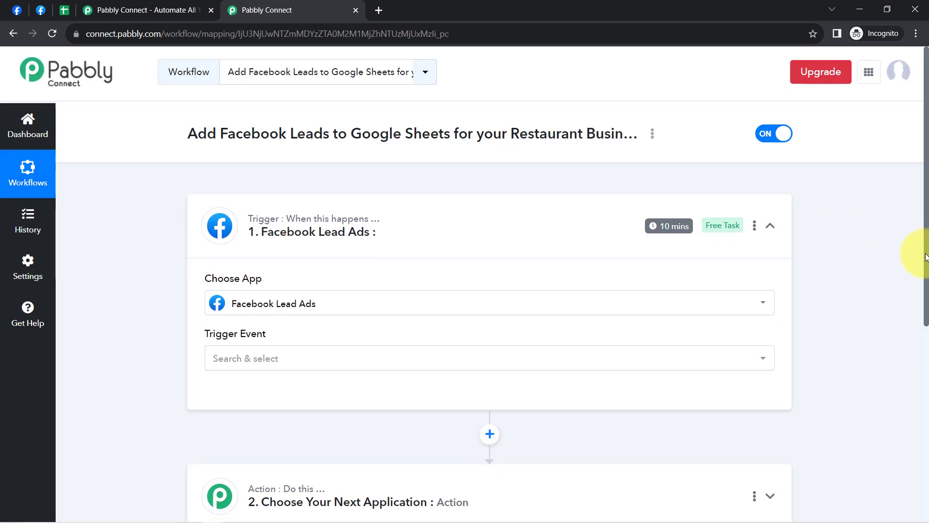
Step: Search the action step's app list for "shee" and choose Google Sheets as the action application
{"action": "scroll", "coordinate": [912, 253], "scroll_direction": "down", "scroll_amount": 5}
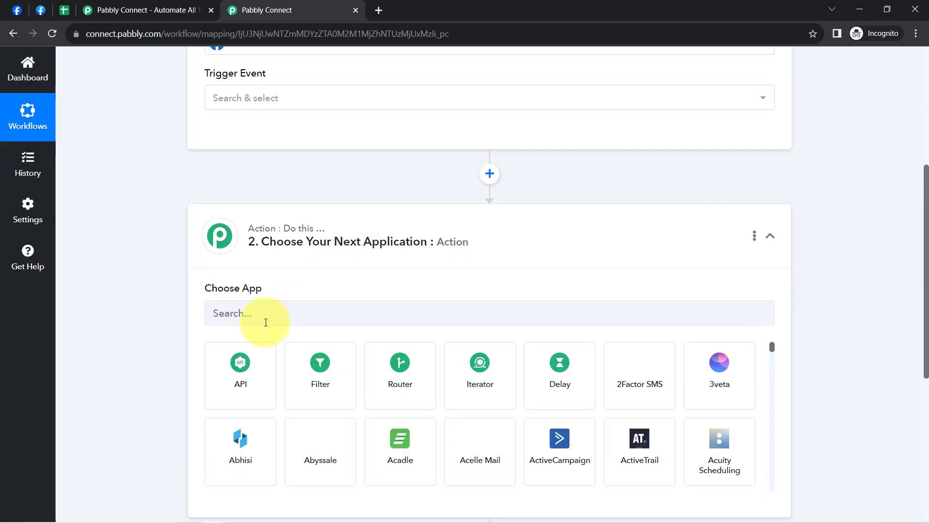
{"action": "left_click", "coordinate": [258, 315]}
{"action": "type", "text": "shee"}
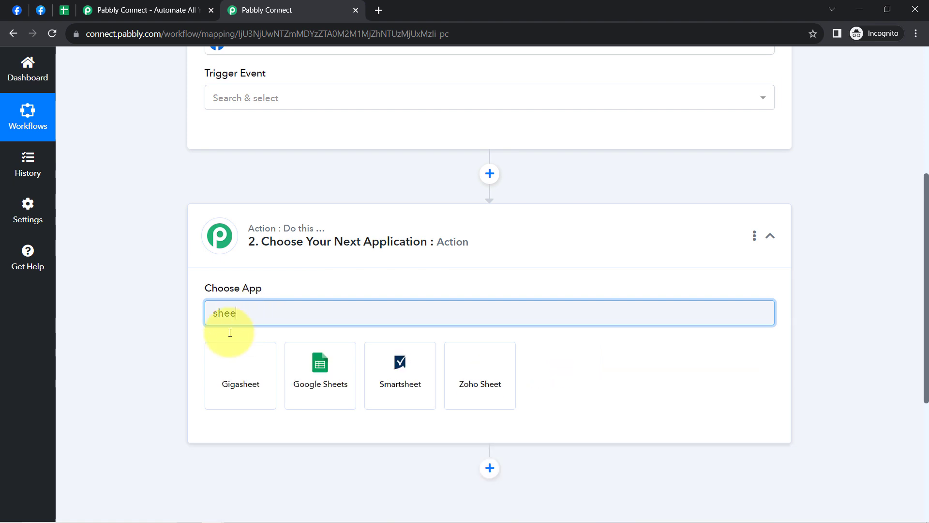
{"action": "left_click", "coordinate": [319, 365]}
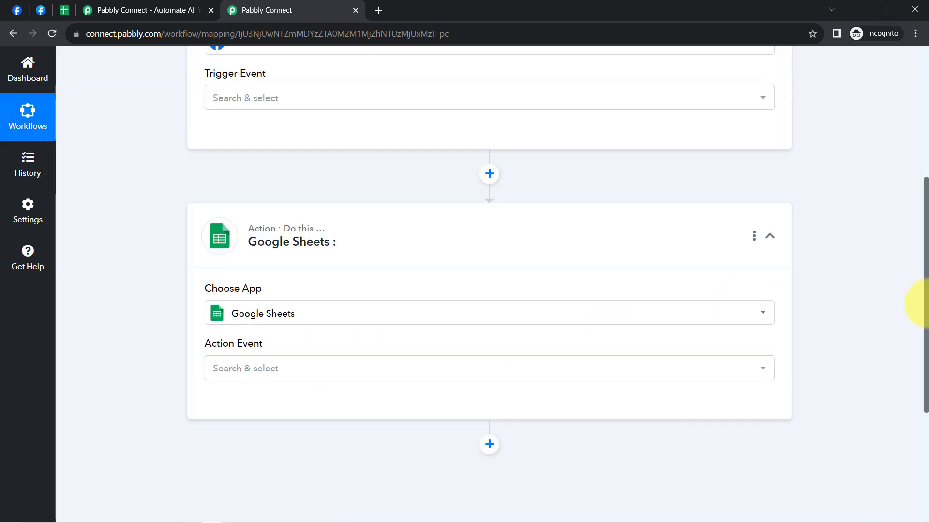
Step: Set the Facebook Lead Ads trigger event to New Lead (Instant)
{"action": "left_click_drag", "start_coordinate": [927, 305], "coordinate": [925, 183]}
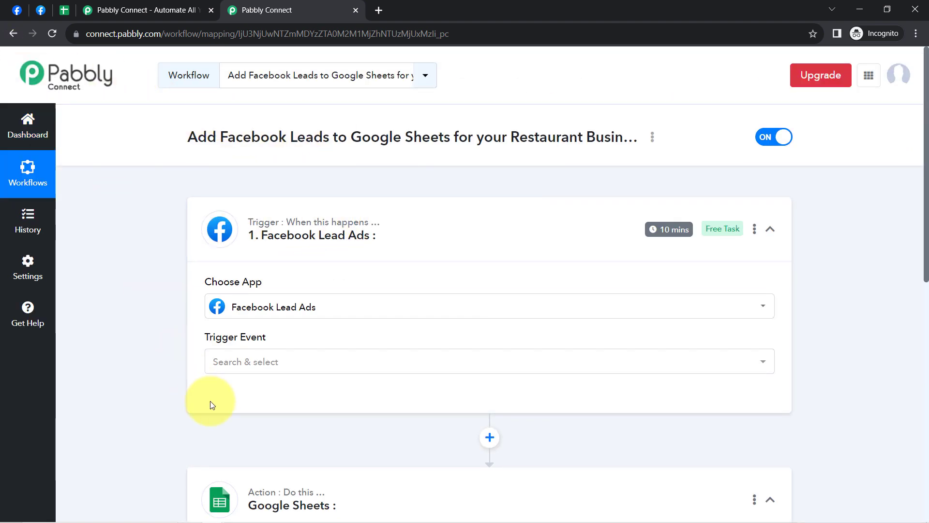
{"action": "left_click", "coordinate": [224, 367]}
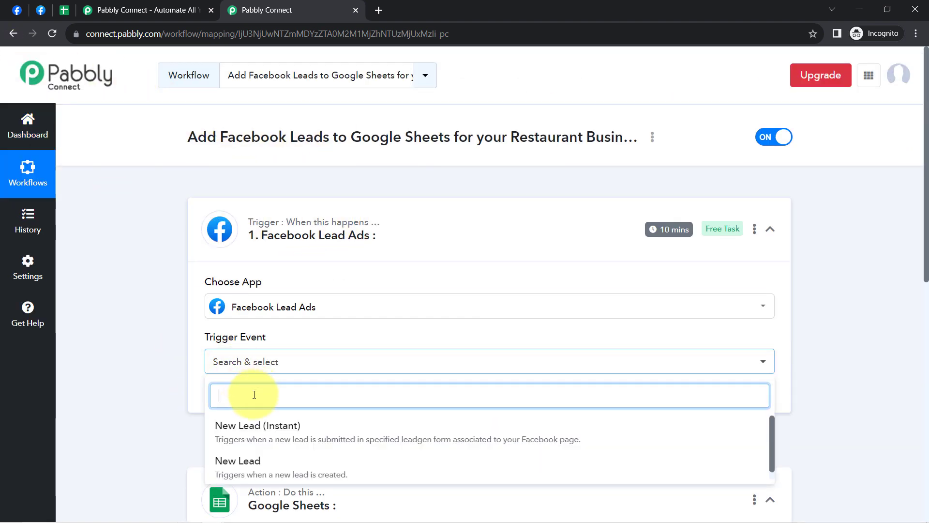
{"action": "left_click", "coordinate": [252, 437]}
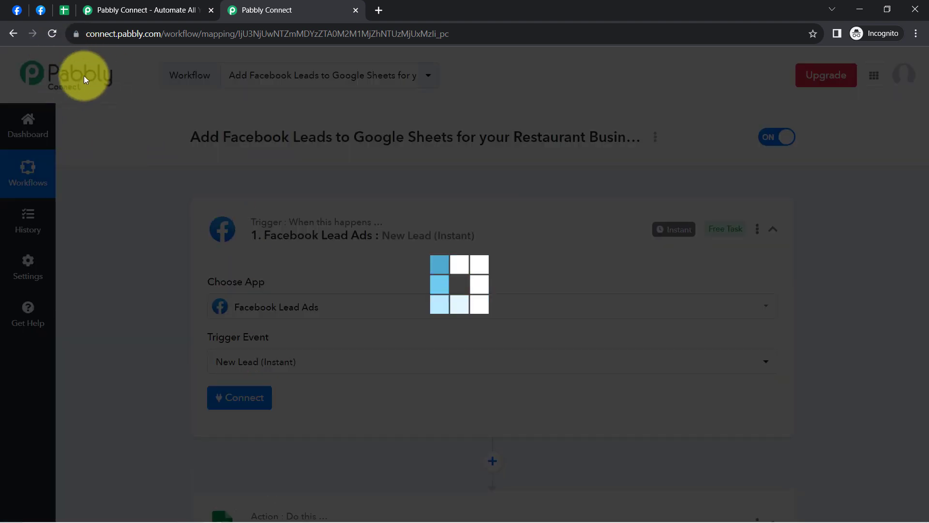
{"action": "scroll", "coordinate": [257, 472], "scroll_direction": "down", "scroll_amount": 5}
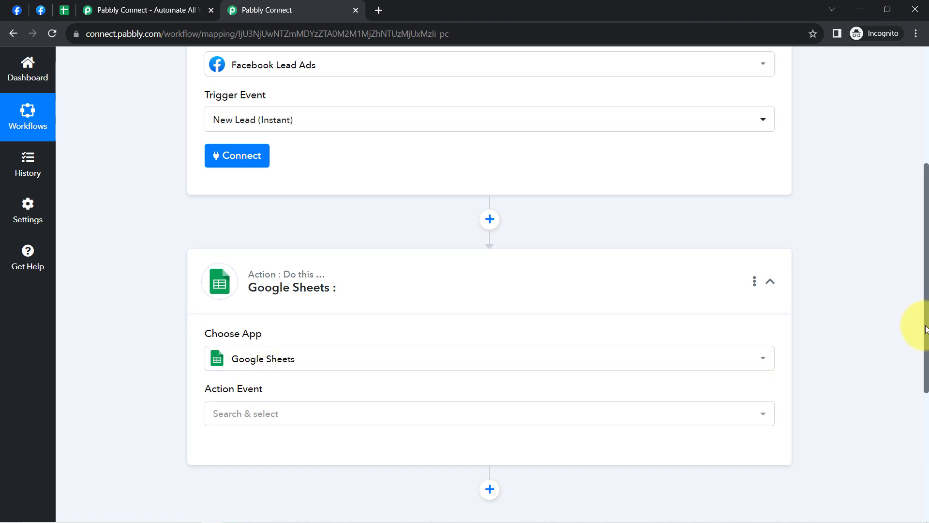
{"action": "left_click_drag", "start_coordinate": [926, 329], "coordinate": [914, 223]}
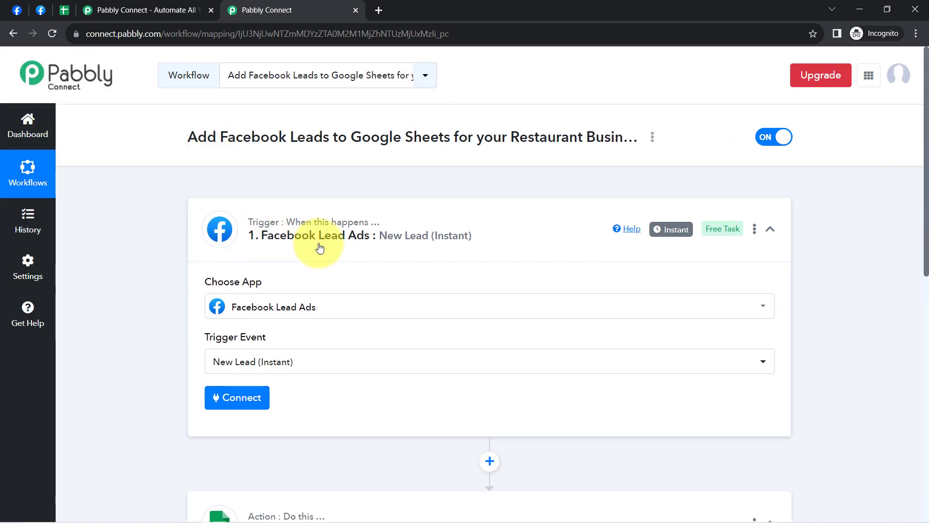
Step: Add a new Facebook Lead Ads connection for the trigger and authorise it by continuing with the Facebook account switch
{"action": "left_click", "coordinate": [239, 404]}
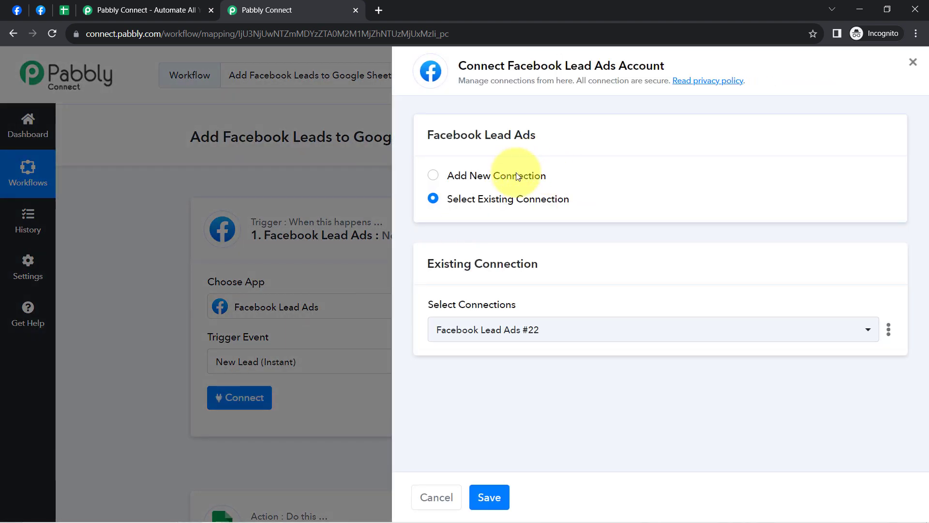
{"action": "left_click", "coordinate": [517, 176]}
{"action": "left_click", "coordinate": [478, 315]}
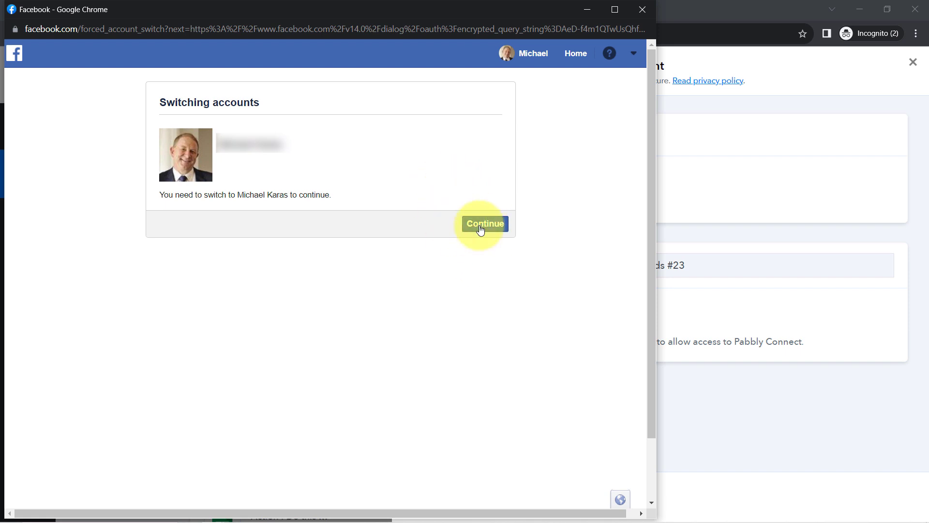
{"action": "left_click", "coordinate": [481, 228]}
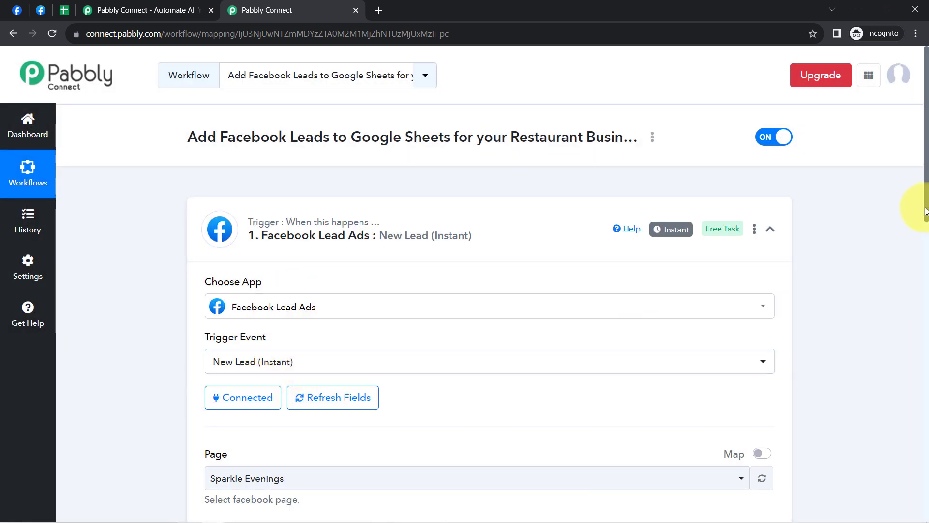
Step: Copy the restaurant's page name from its Facebook page and set the trigger's Page to Sunshine Restaurant & Resort
{"action": "left_click_drag", "start_coordinate": [925, 211], "coordinate": [924, 288]}
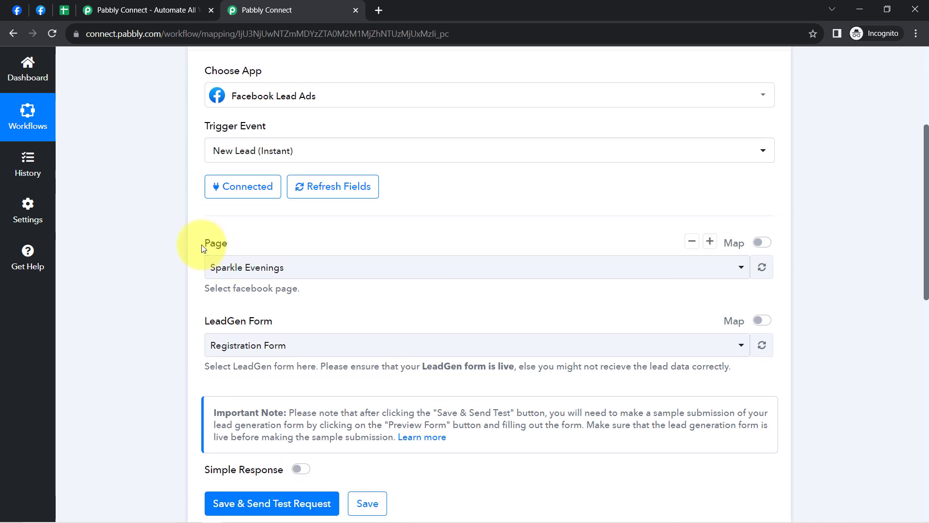
{"action": "left_click", "coordinate": [238, 268]}
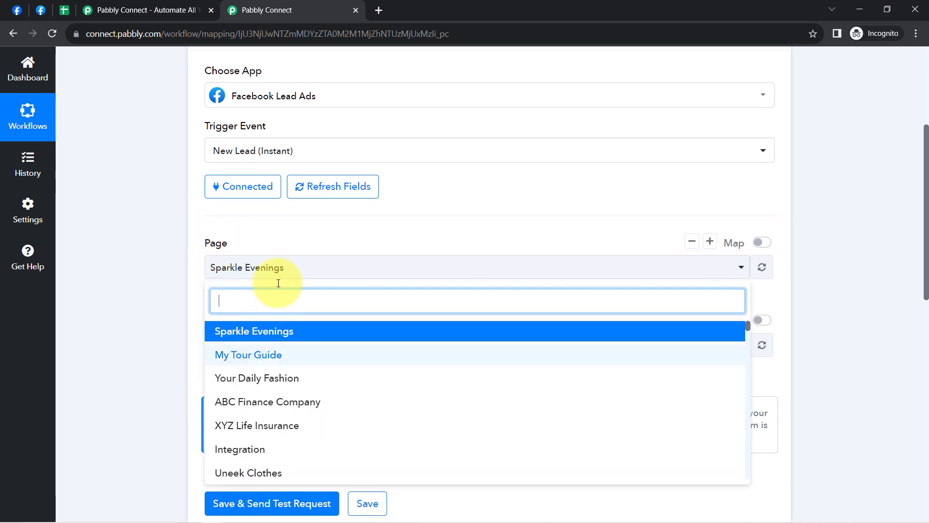
{"action": "left_click", "coordinate": [180, 276]}
{"action": "left_click", "coordinate": [17, 9]}
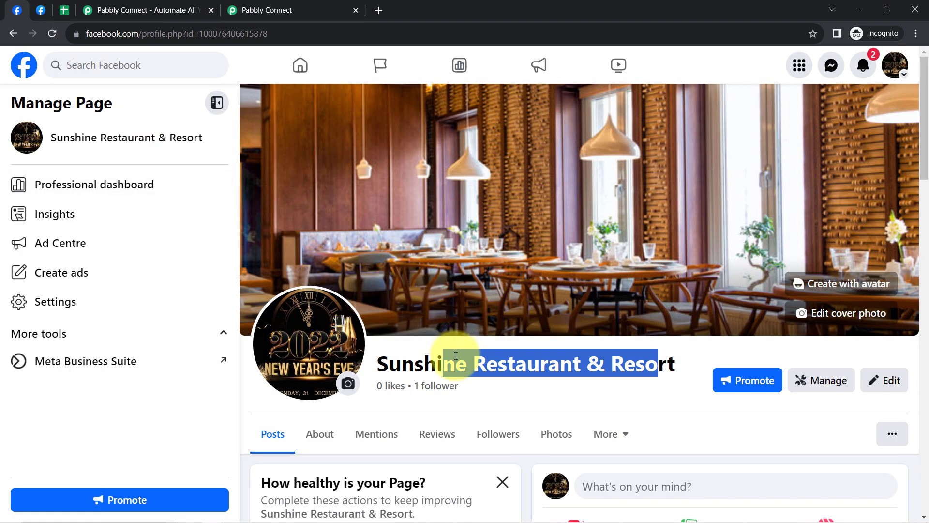
{"action": "left_click", "coordinate": [400, 359]}
{"action": "left_click_drag", "start_coordinate": [428, 369], "coordinate": [688, 369]}
{"action": "key", "text": "ctrl+c"}
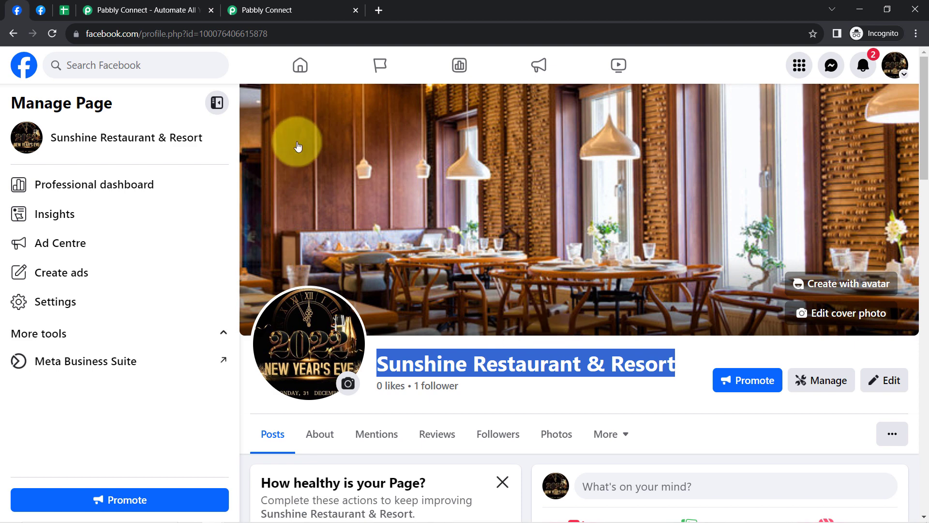
{"action": "left_click", "coordinate": [261, 6]}
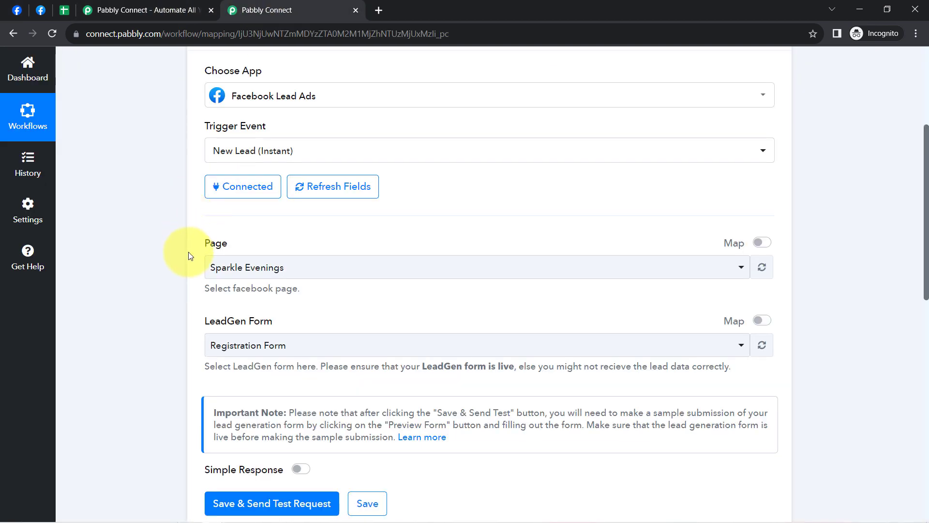
{"action": "left_click", "coordinate": [239, 268]}
{"action": "key", "text": "ctrl+v"}
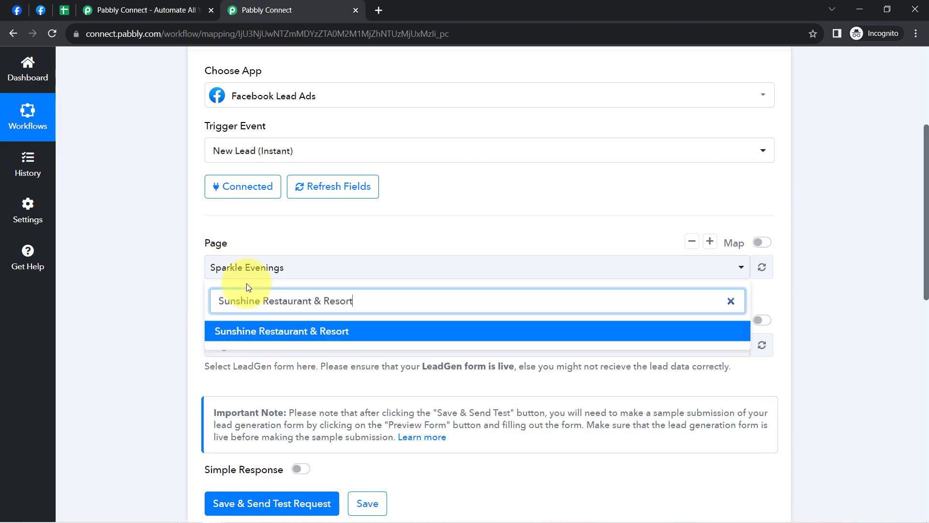
{"action": "left_click", "coordinate": [239, 330]}
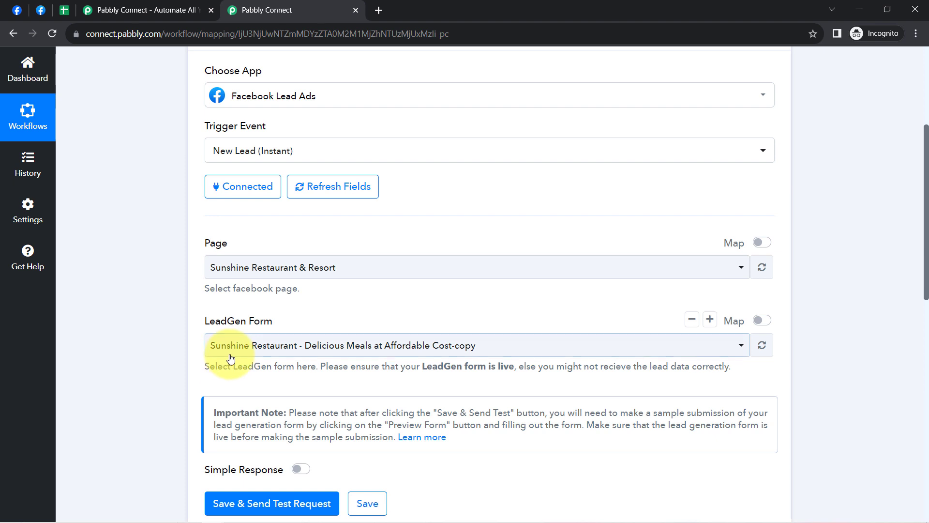
Step: Switch to the restaurant's Facebook page, open Meta Business Suite from it and look through the list of all tools
{"action": "left_click", "coordinate": [228, 347]}
{"action": "left_click", "coordinate": [136, 294]}
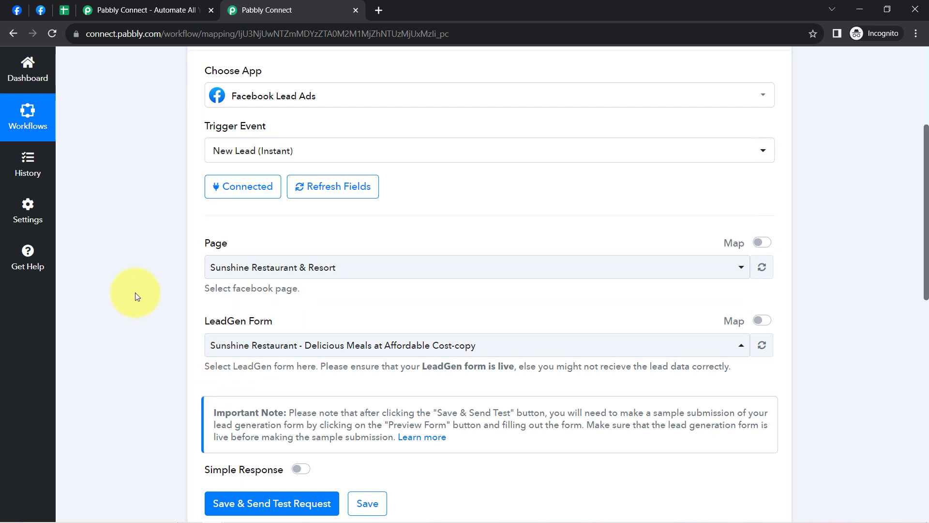
{"action": "left_click", "coordinate": [31, 6]}
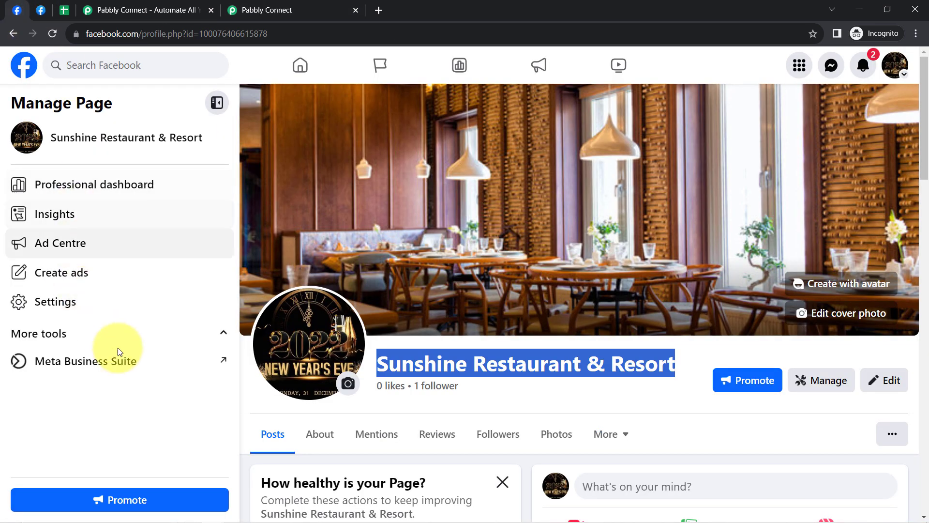
{"action": "left_click", "coordinate": [84, 363]}
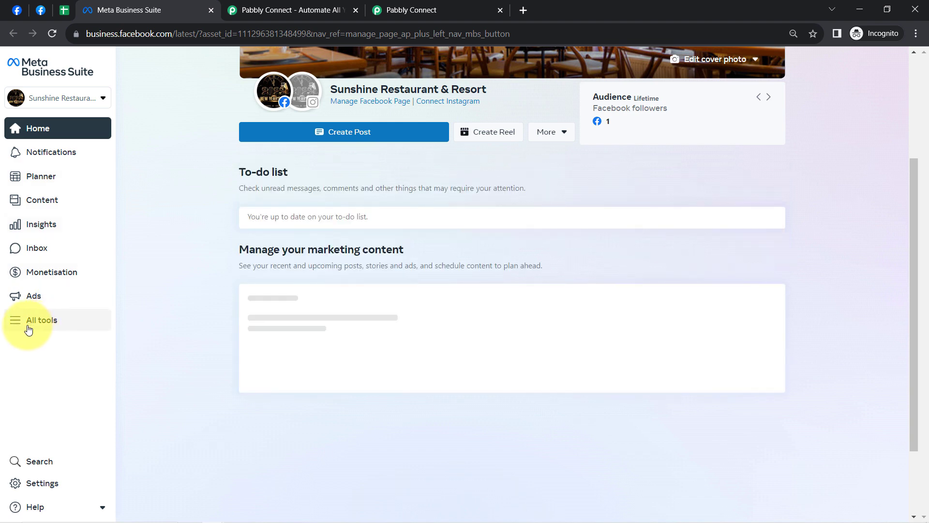
{"action": "left_click", "coordinate": [28, 328]}
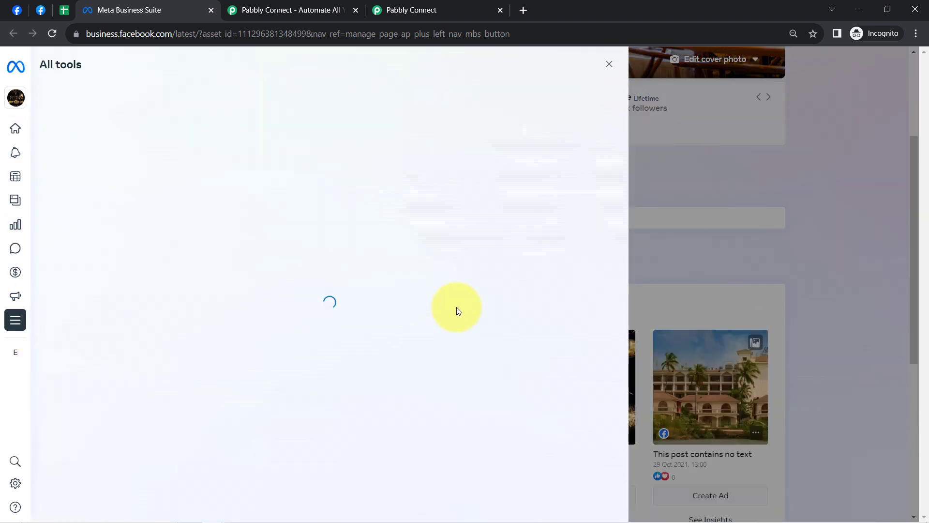
{"action": "scroll", "coordinate": [552, 368], "scroll_direction": "down", "scroll_amount": 3}
{"action": "scroll", "coordinate": [557, 411], "scroll_direction": "up", "scroll_amount": 1}
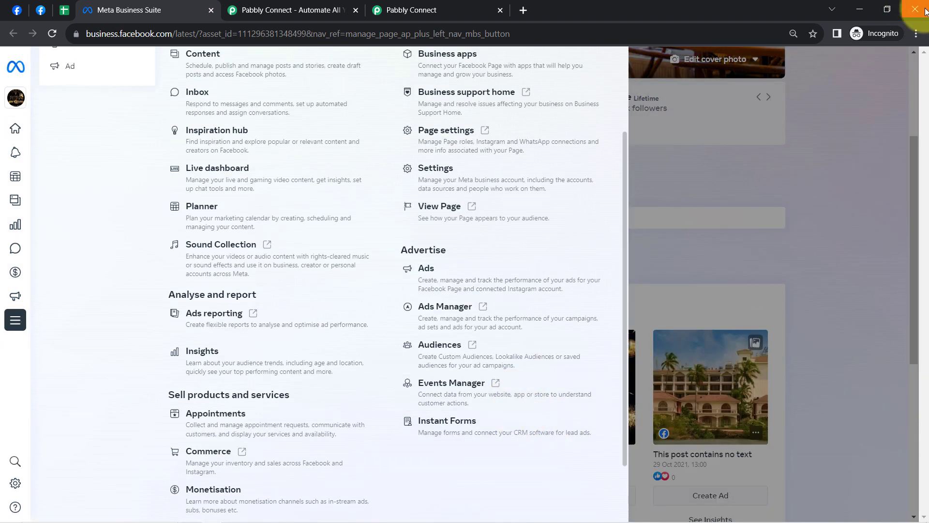
Step: Set the browser zoom to 100% and open Instant Forms from the full tools list of Meta Business Suite
{"action": "left_click", "coordinate": [916, 33]}
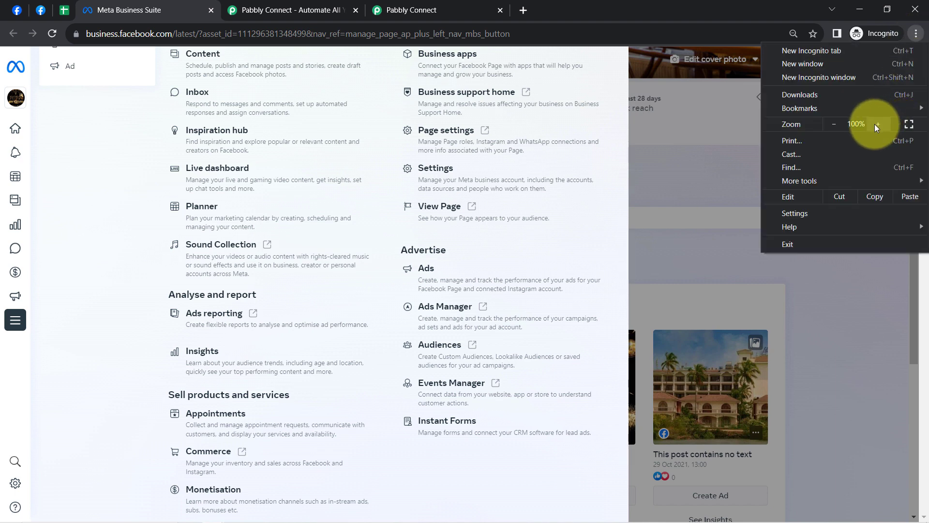
{"action": "left_click", "coordinate": [875, 124]}
{"action": "left_click", "coordinate": [818, 256]}
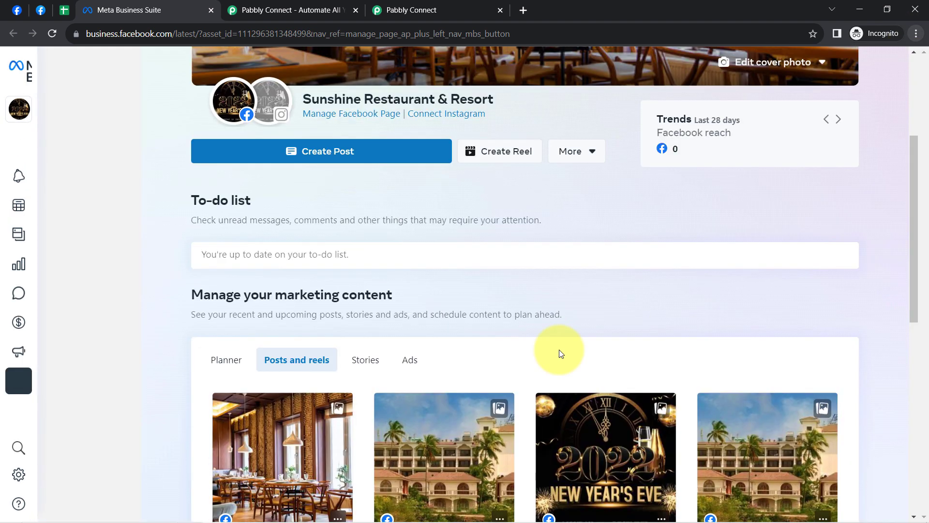
{"action": "scroll", "coordinate": [559, 350], "scroll_direction": "down", "scroll_amount": 5}
{"action": "left_click", "coordinate": [19, 380]}
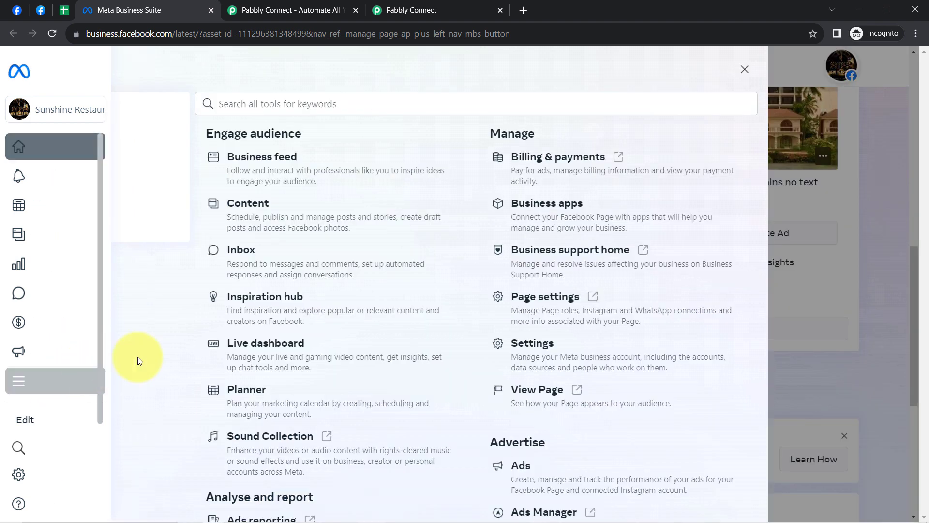
{"action": "scroll", "coordinate": [551, 407], "scroll_direction": "down", "scroll_amount": 7}
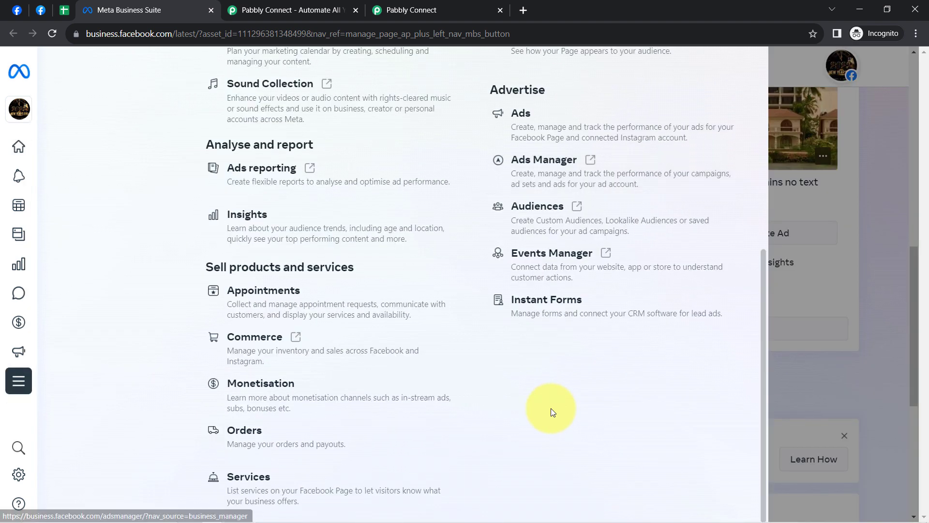
{"action": "left_click", "coordinate": [601, 315]}
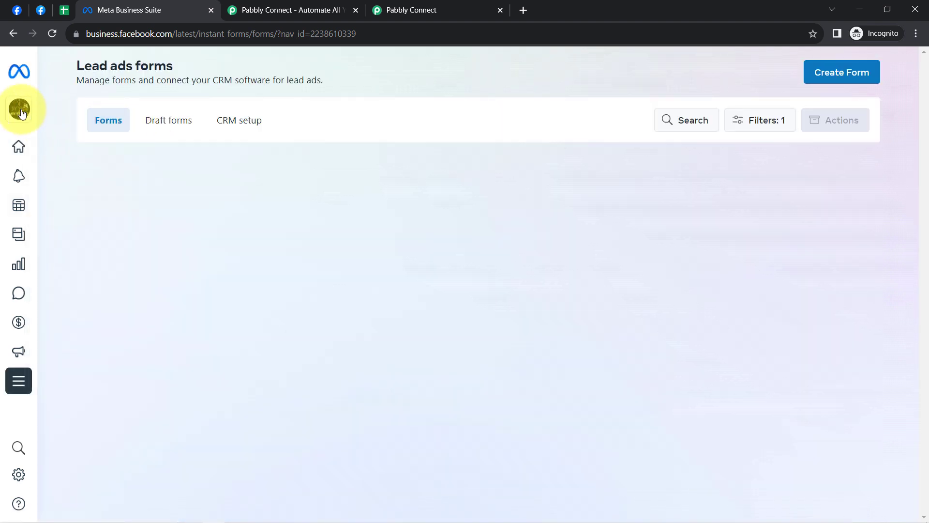
Step: Review the restaurant page's lead ads forms, close Meta Business Suite and check the form preview in the Lead Ads Testing Tool
{"action": "mouse_move", "coordinate": [52, 125]}
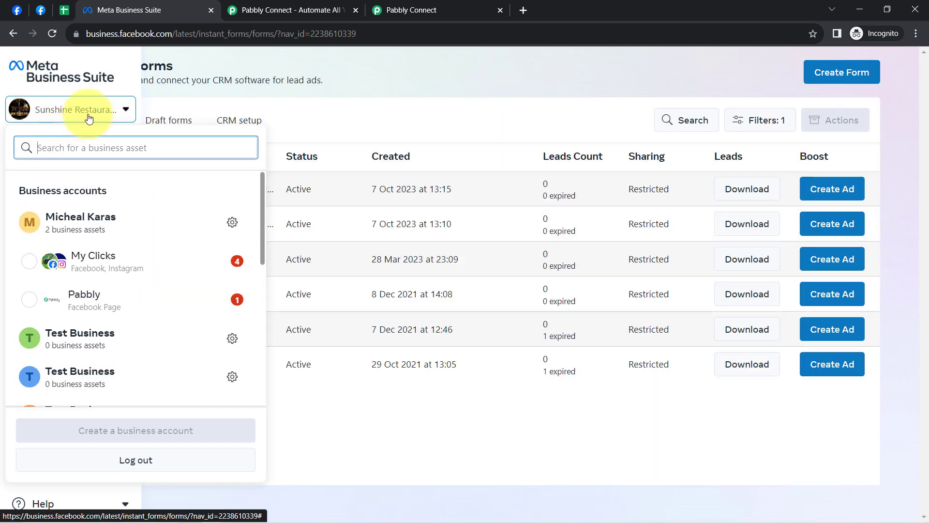
{"action": "left_click", "coordinate": [154, 79]}
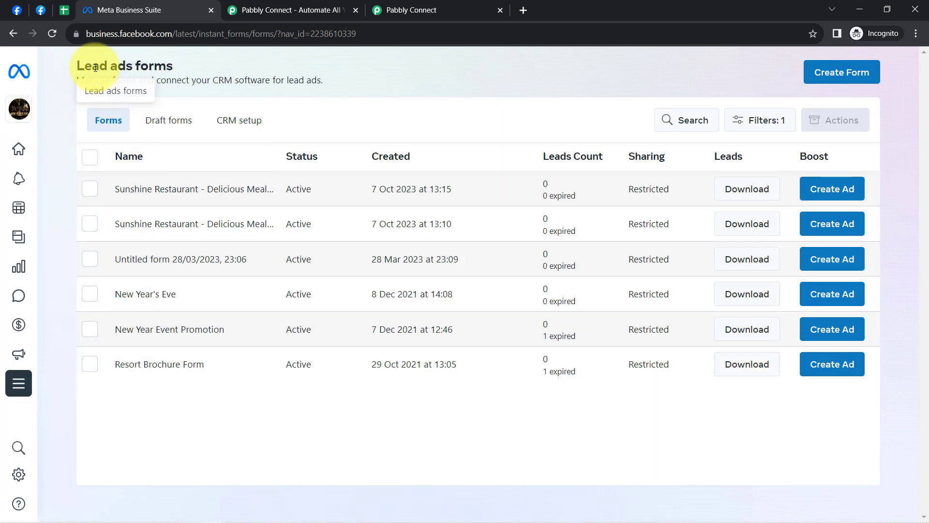
{"action": "left_click_drag", "start_coordinate": [93, 66], "coordinate": [166, 67]}
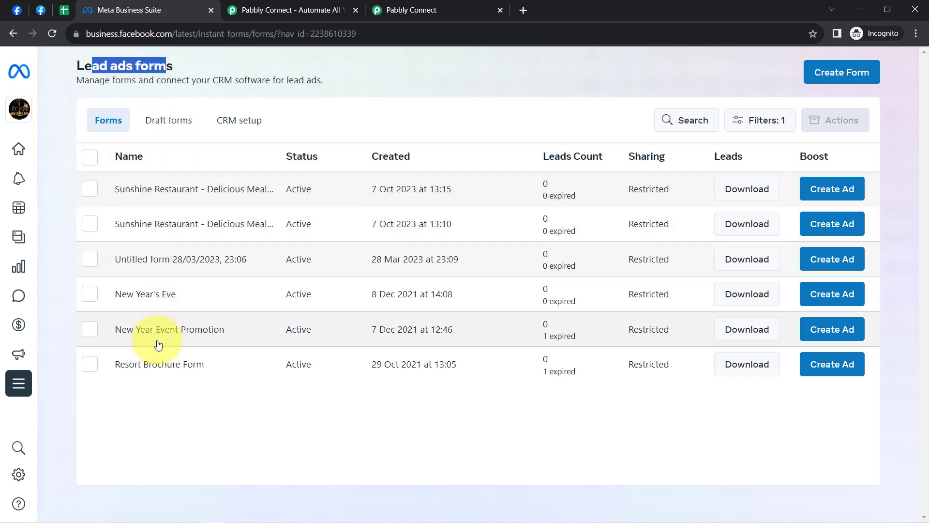
{"action": "left_click", "coordinate": [159, 369]}
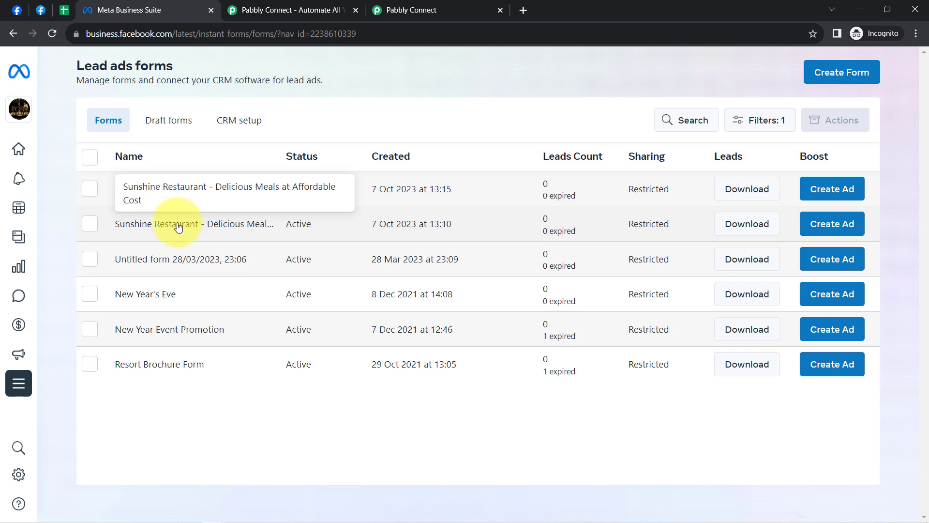
{"action": "left_click", "coordinate": [209, 10]}
{"action": "left_click", "coordinate": [41, 11]}
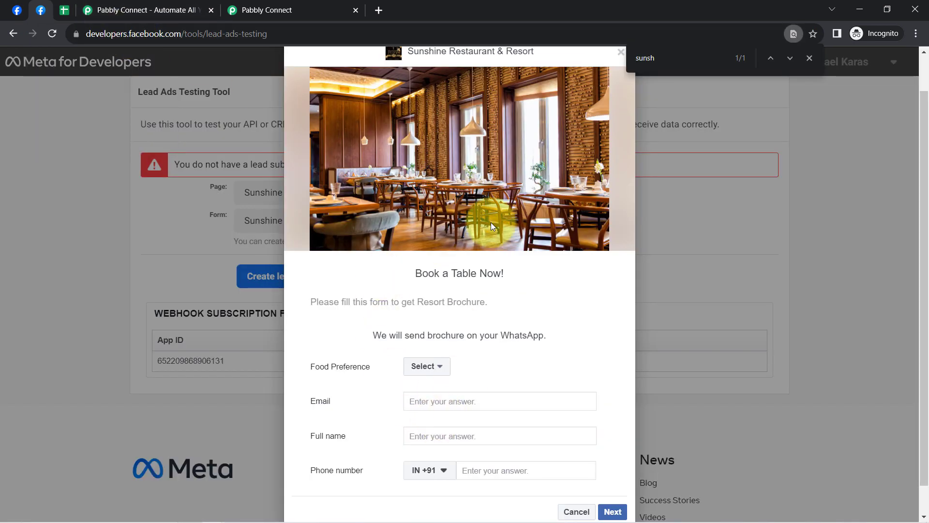
Step: Back in Pabbly Connect, set the LeadGen Form to Sunshine Restaurant - Delicious Meals at Affordable Cost, save and send a test request
{"action": "left_click", "coordinate": [302, 4]}
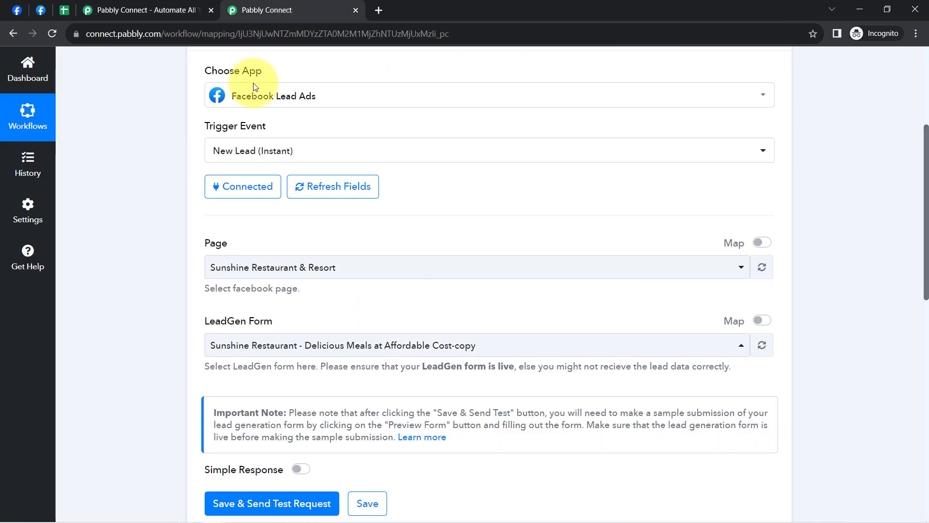
{"action": "left_click", "coordinate": [233, 354]}
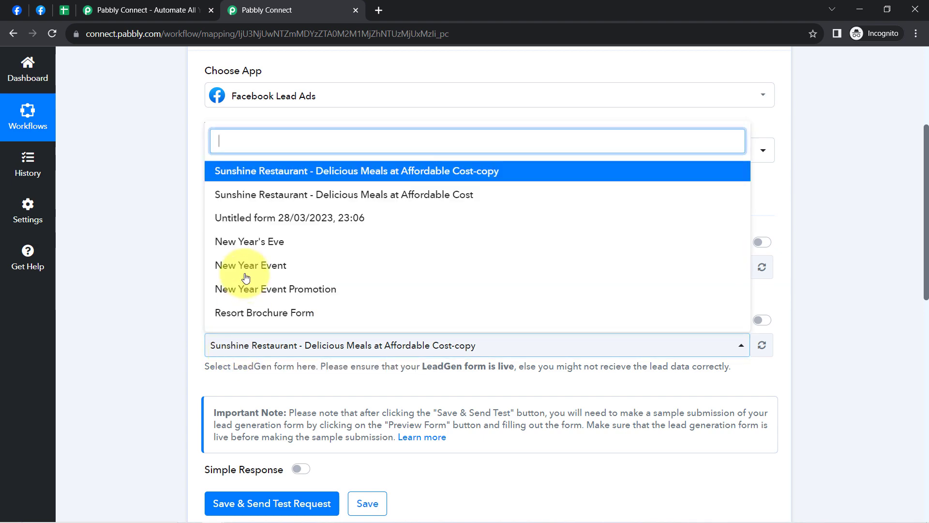
{"action": "left_click", "coordinate": [259, 204]}
{"action": "scroll", "coordinate": [146, 350], "scroll_direction": "up", "scroll_amount": 1}
{"action": "scroll", "coordinate": [146, 352], "scroll_direction": "down", "scroll_amount": 4}
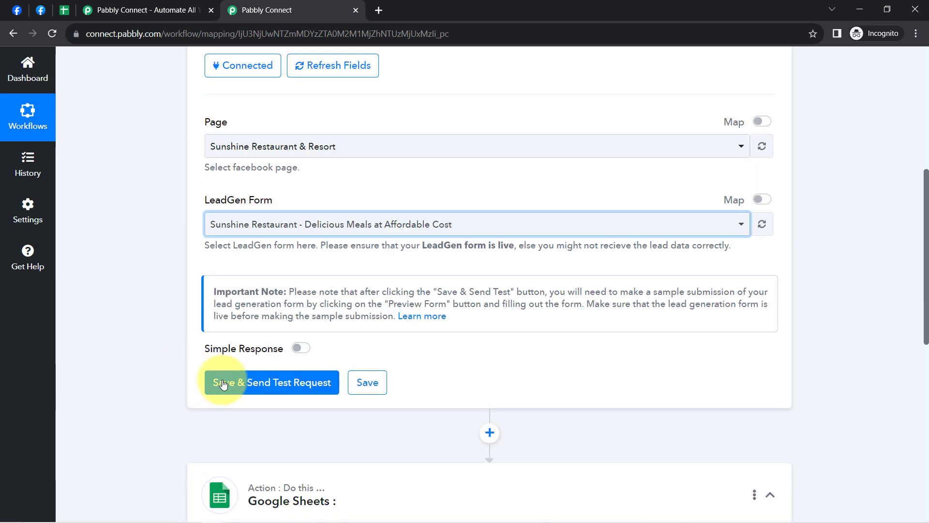
{"action": "left_click", "coordinate": [224, 383]}
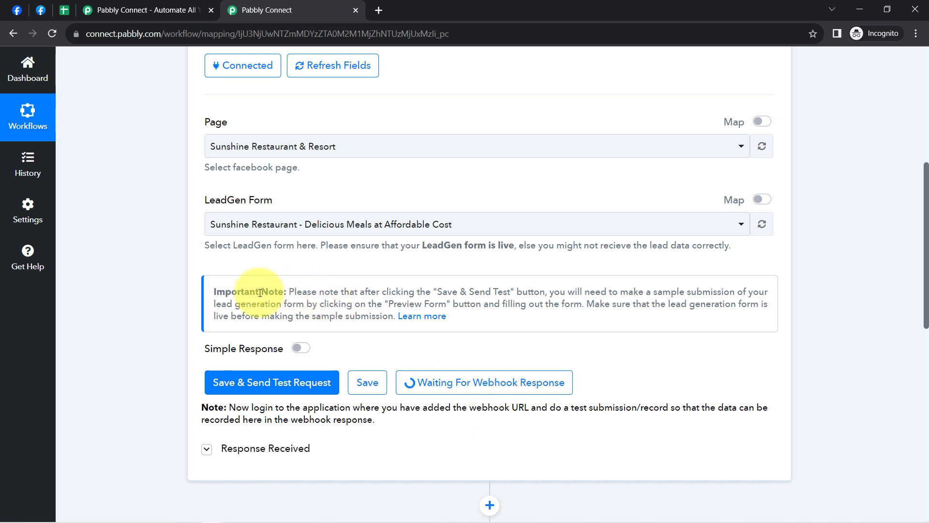
Step: Read the Important Note about making a sample form submission and open its linked Pabbly forum thread for more details
{"action": "left_click_drag", "start_coordinate": [266, 293], "coordinate": [367, 316]}
{"action": "left_click", "coordinate": [410, 299]}
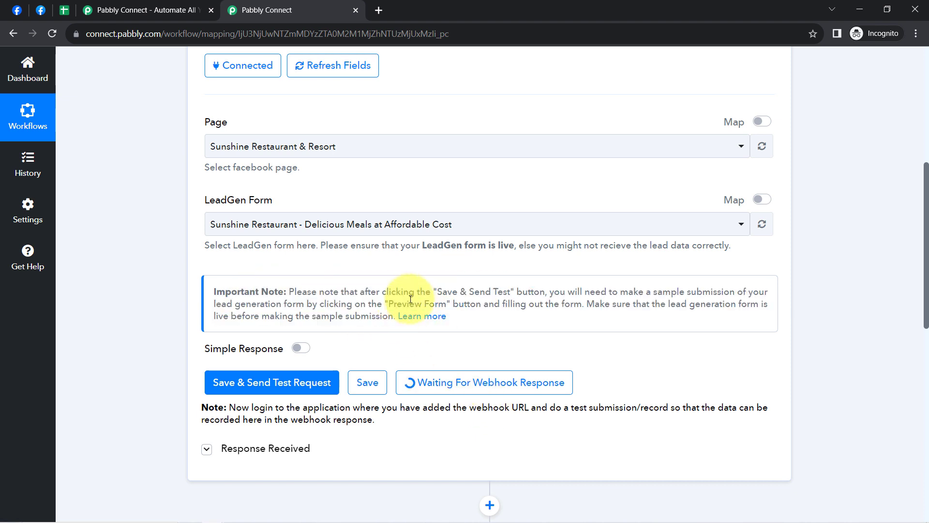
{"action": "left_click", "coordinate": [431, 319]}
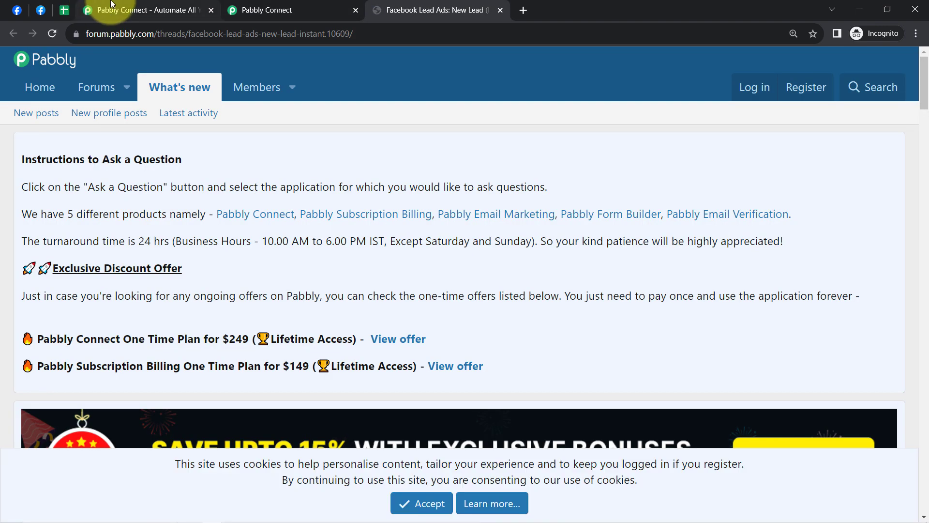
{"action": "left_click", "coordinate": [286, 10]}
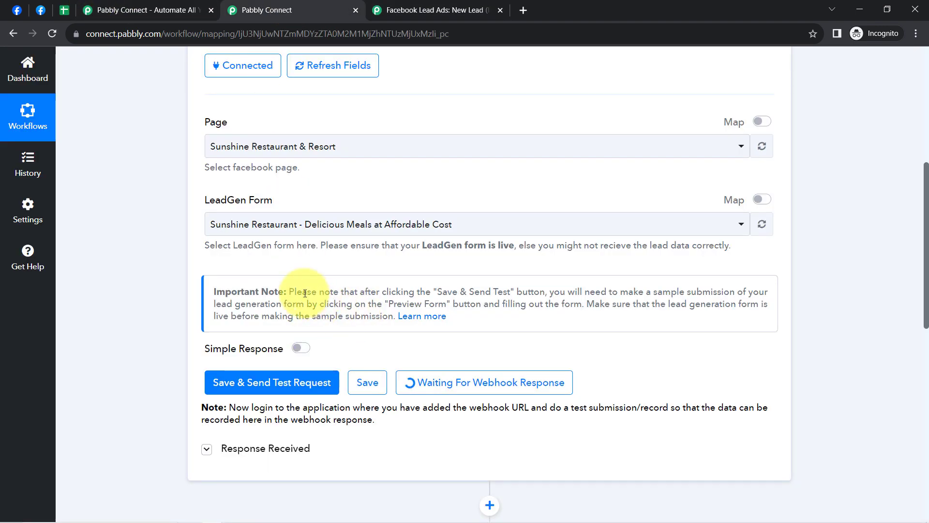
{"action": "left_click_drag", "start_coordinate": [306, 293], "coordinate": [524, 306]}
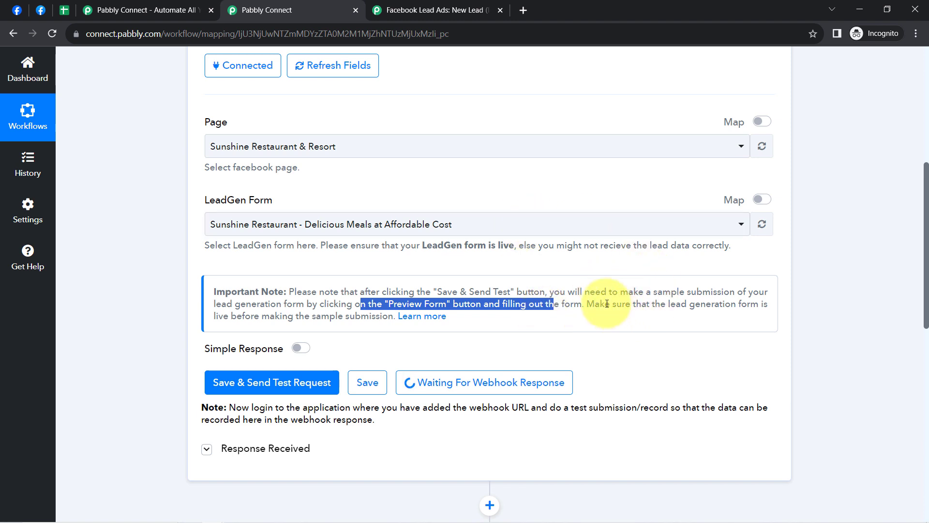
{"action": "left_click_drag", "start_coordinate": [607, 303], "coordinate": [377, 322]}
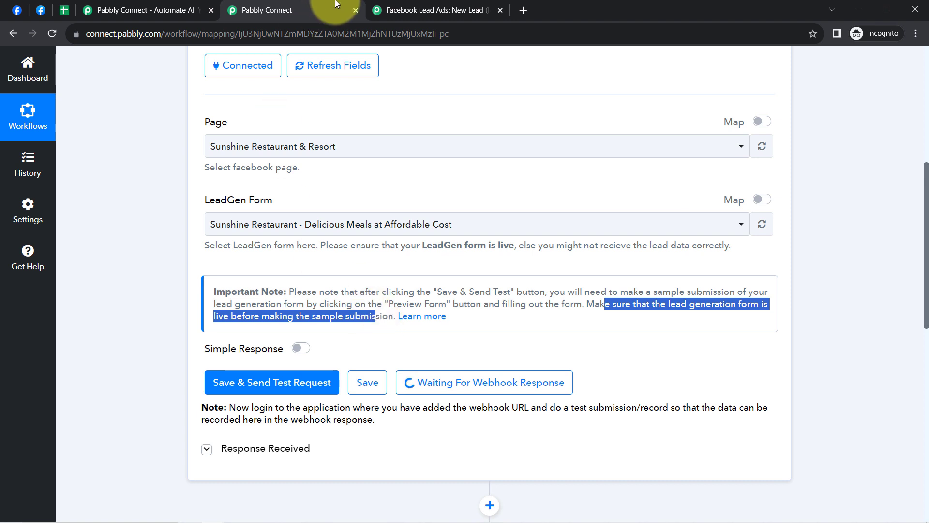
{"action": "left_click", "coordinate": [408, 6]}
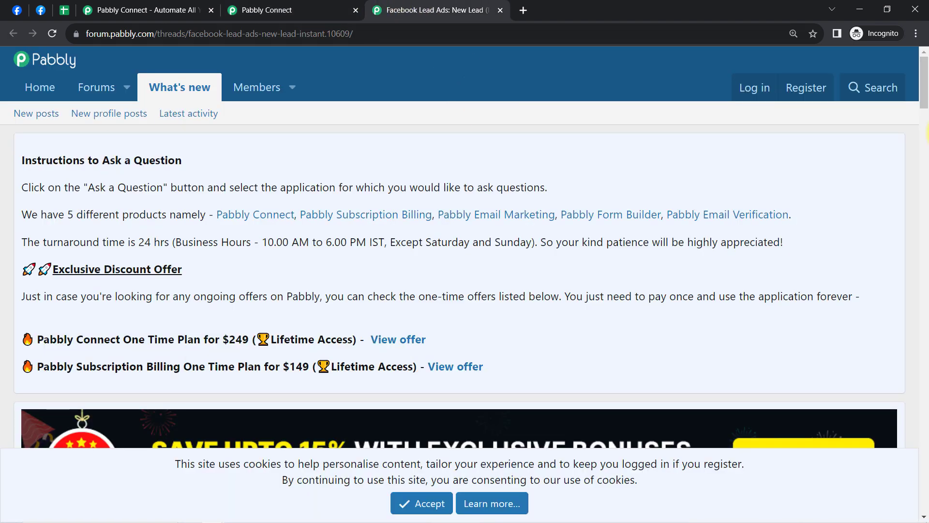
Step: Open the Lead Ads Testing Tool linked in the forum thread and choose the Sunshine Restaurant & Resort page
{"action": "left_click_drag", "start_coordinate": [922, 96], "coordinate": [925, 307]}
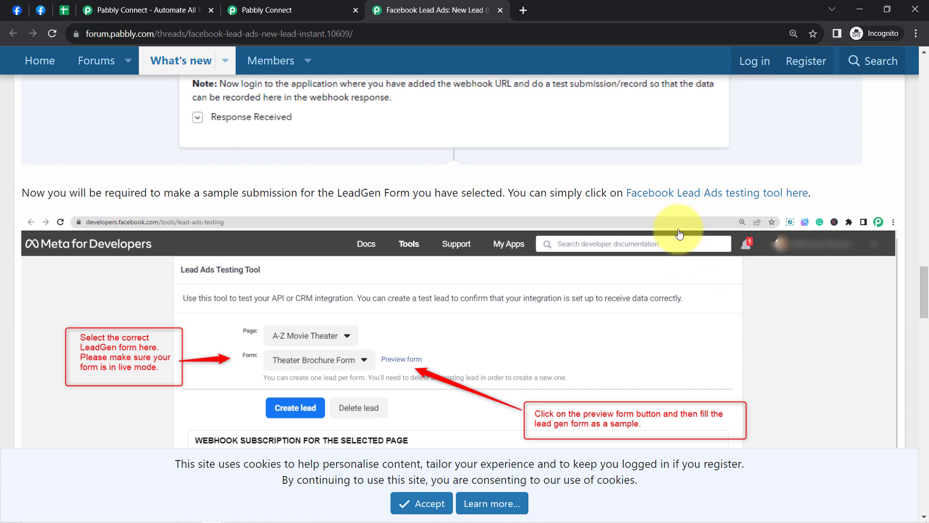
{"action": "left_click", "coordinate": [708, 198]}
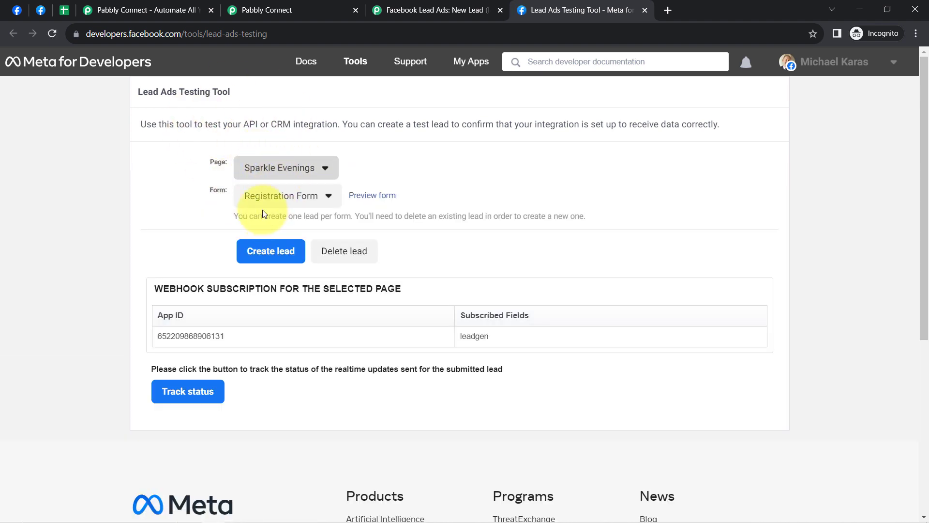
{"action": "left_click", "coordinate": [252, 178]}
{"action": "key", "text": "ctrl+f"}
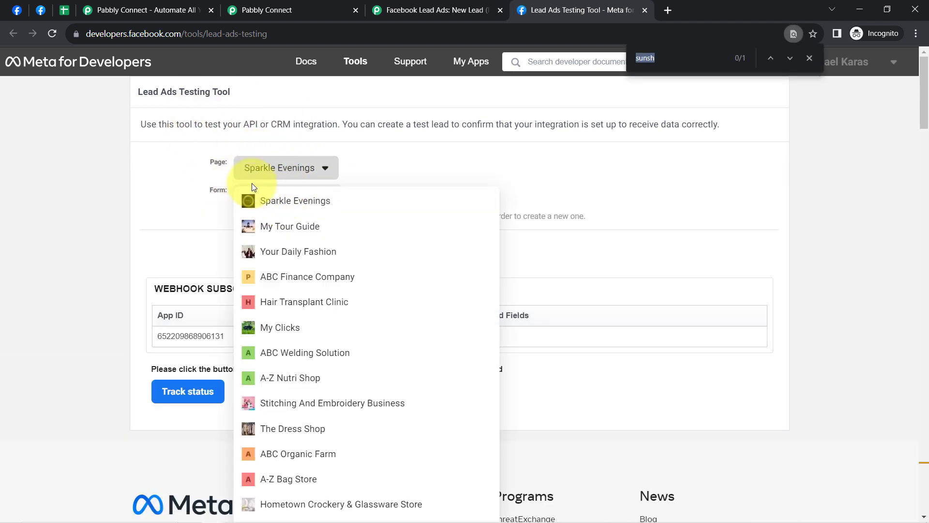
{"action": "type", "text": "restau"}
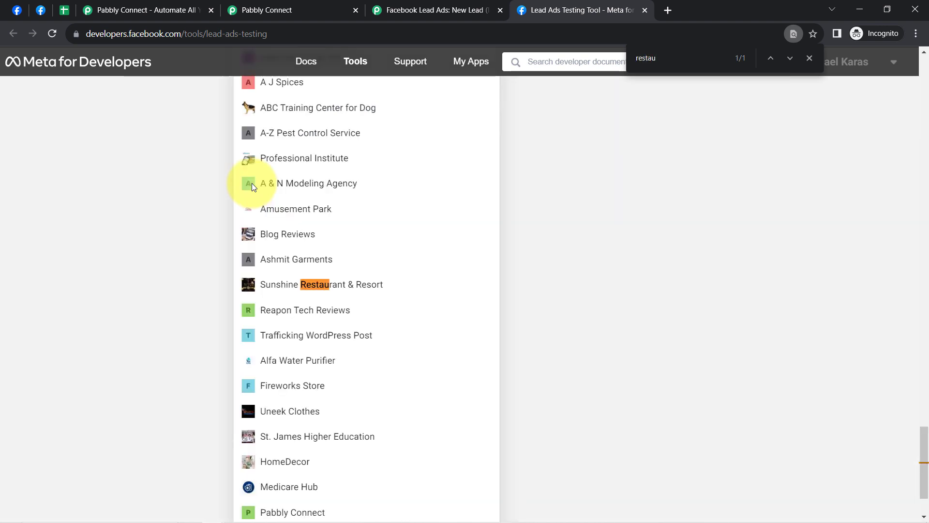
{"action": "left_click", "coordinate": [269, 287]}
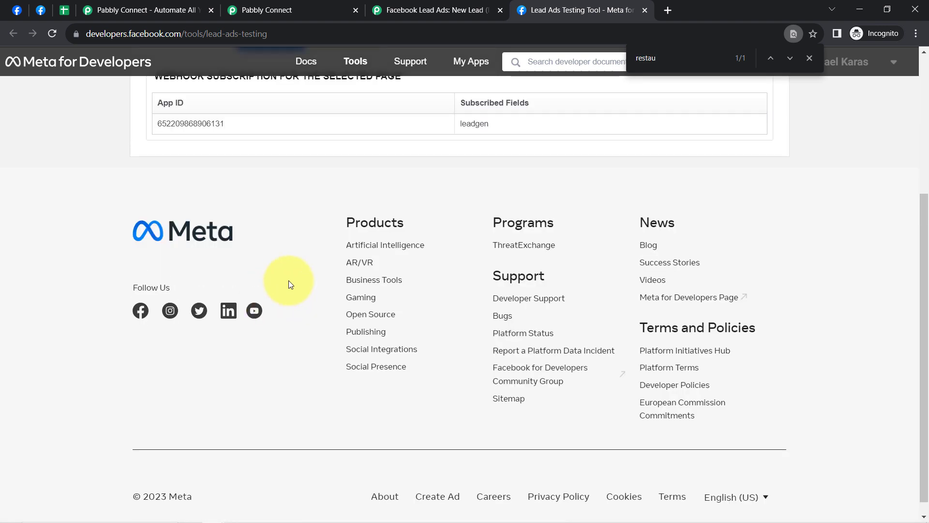
{"action": "scroll", "coordinate": [294, 248], "scroll_direction": "up", "scroll_amount": 5}
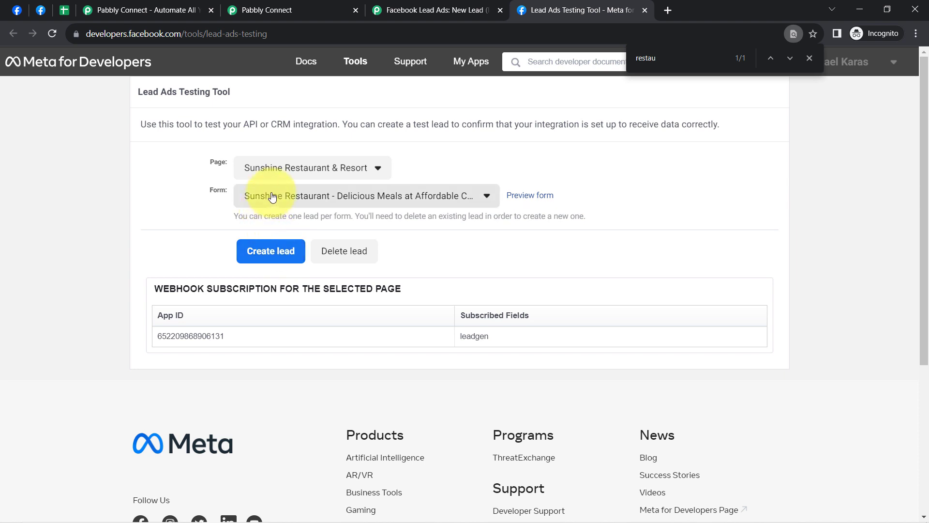
Step: Choose the form Sunshine Restaurant - Delicious Meals at Affordable Cost, not the copy, and open its preview
{"action": "left_click", "coordinate": [417, 198]}
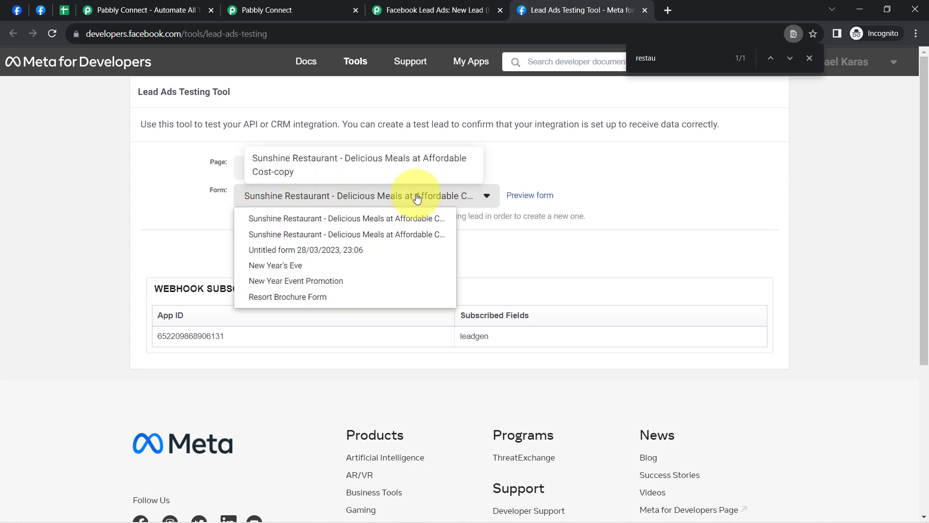
{"action": "left_click", "coordinate": [391, 241]}
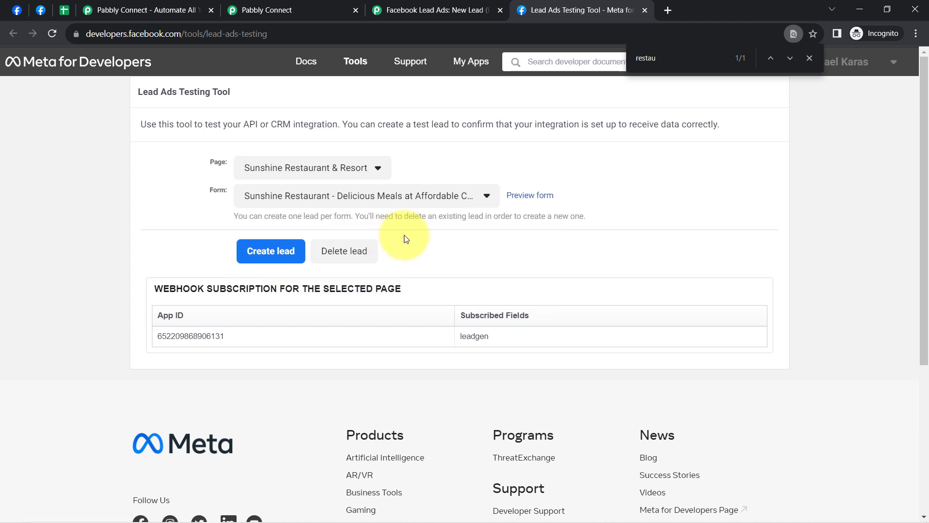
{"action": "left_click", "coordinate": [519, 198]}
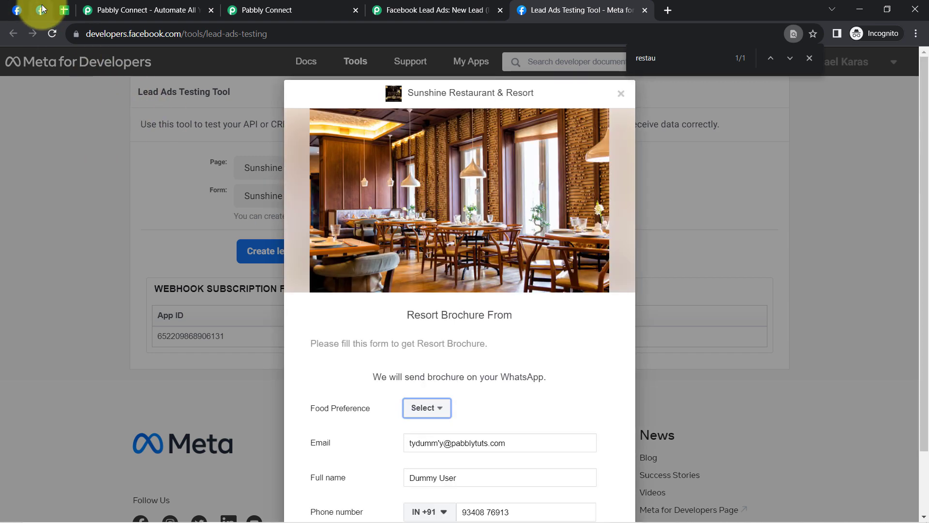
Step: Close the old pinned Lead Ads Testing Tool tab and pin the newly opened one in its place
{"action": "left_click", "coordinate": [42, 7]}
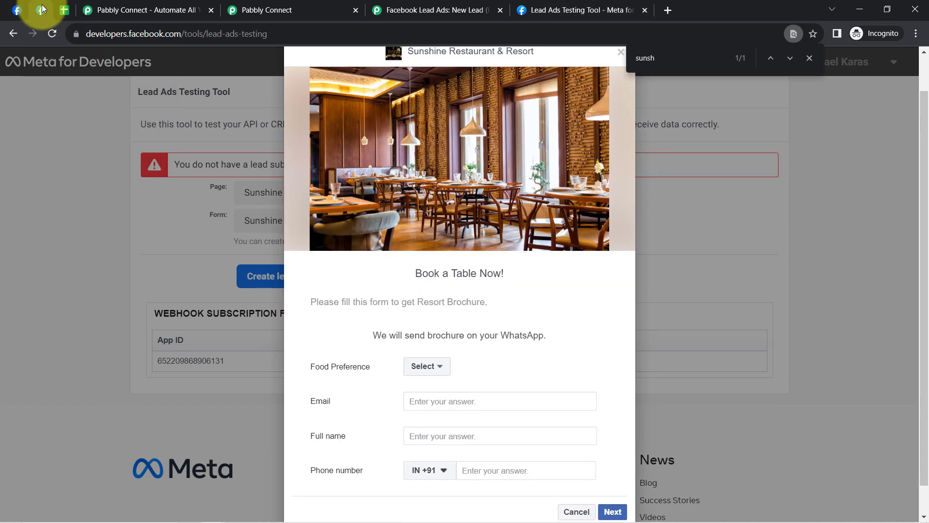
{"action": "right_click", "coordinate": [42, 7]}
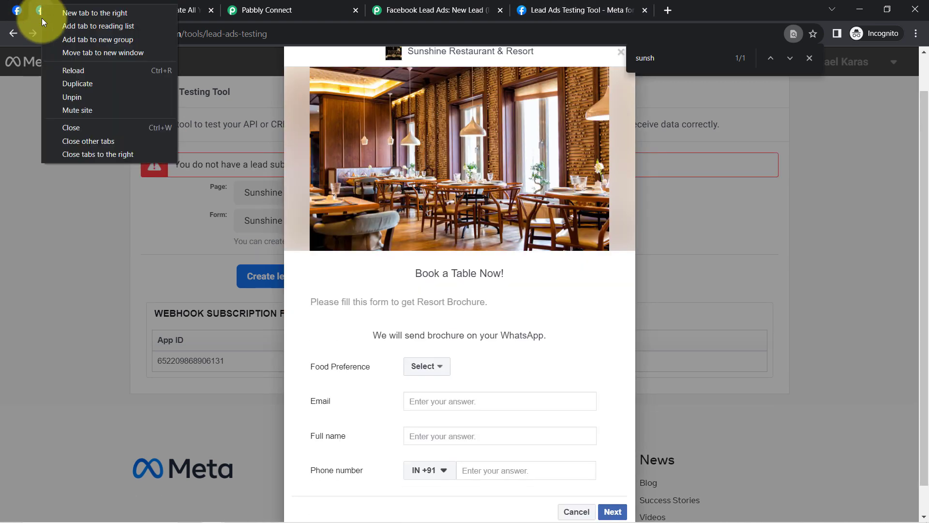
{"action": "left_click", "coordinate": [68, 126]}
{"action": "left_click", "coordinate": [519, 9]}
{"action": "right_click", "coordinate": [518, 7]}
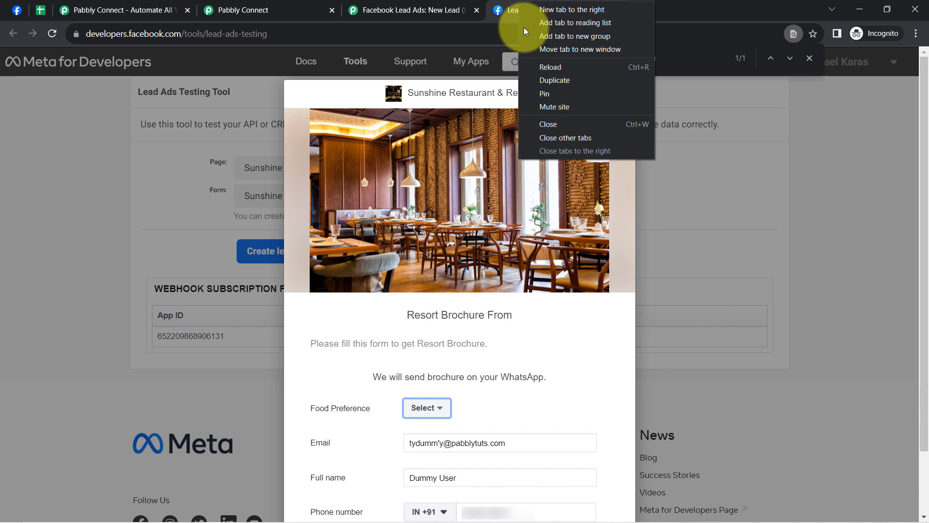
{"action": "left_click", "coordinate": [546, 94]}
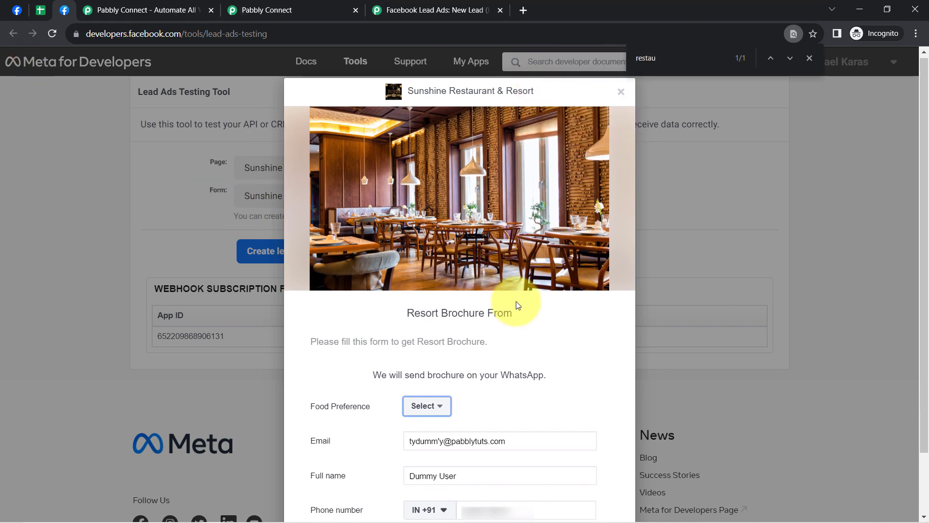
Step: Clear the prefilled email and phone number in the form preview and close the extra Pabbly Connect tab
{"action": "scroll", "coordinate": [518, 305], "scroll_direction": "down", "scroll_amount": 2}
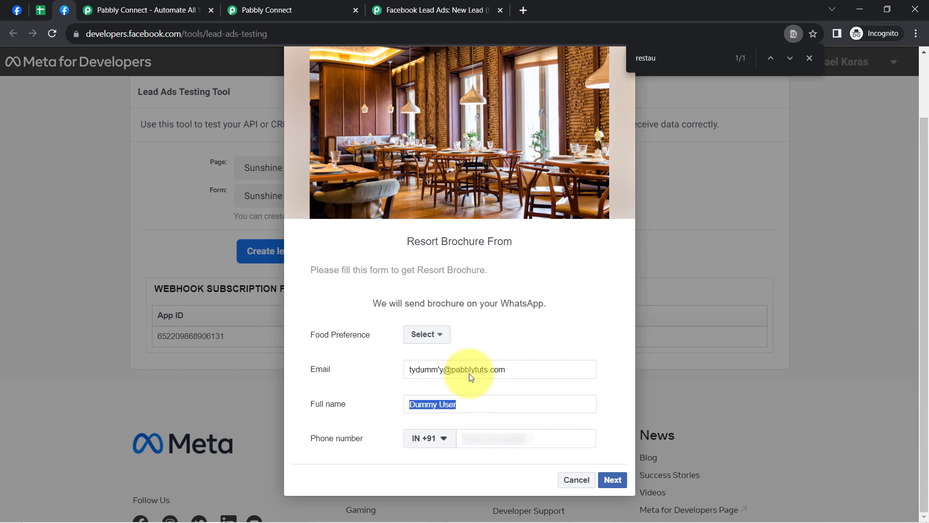
{"action": "key", "text": "BackSpace"}
{"action": "left_click", "coordinate": [238, 10]}
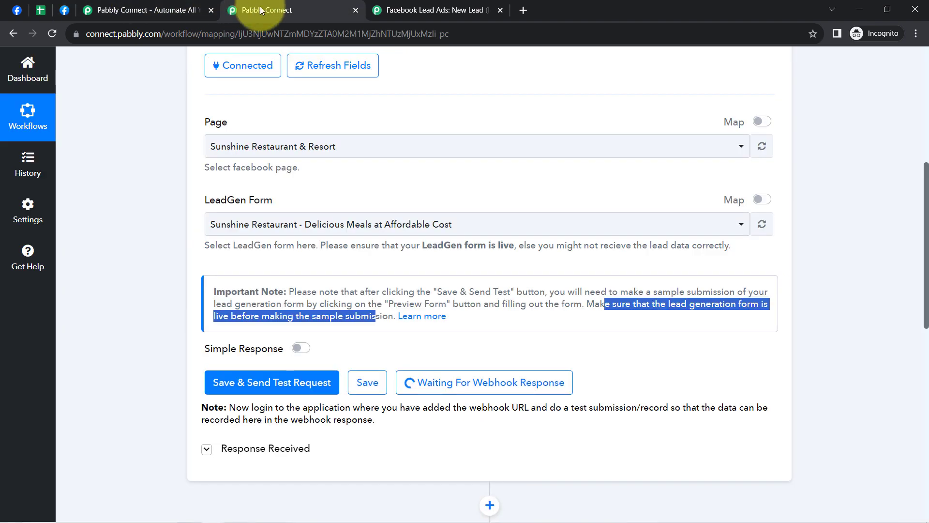
{"action": "left_click", "coordinate": [65, 10]}
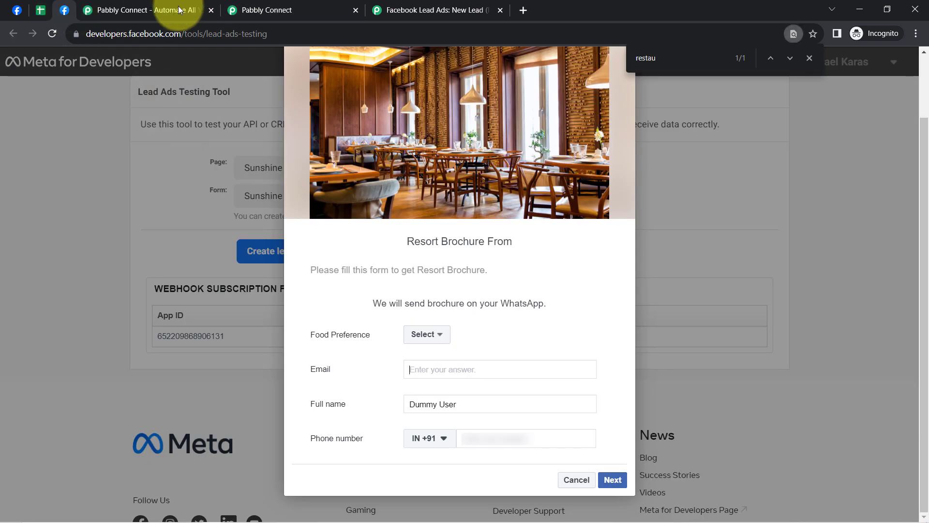
{"action": "left_click", "coordinate": [211, 10]}
Step: Enter the test lead's email address and phone number in the form preview
{"action": "left_click", "coordinate": [442, 369]}
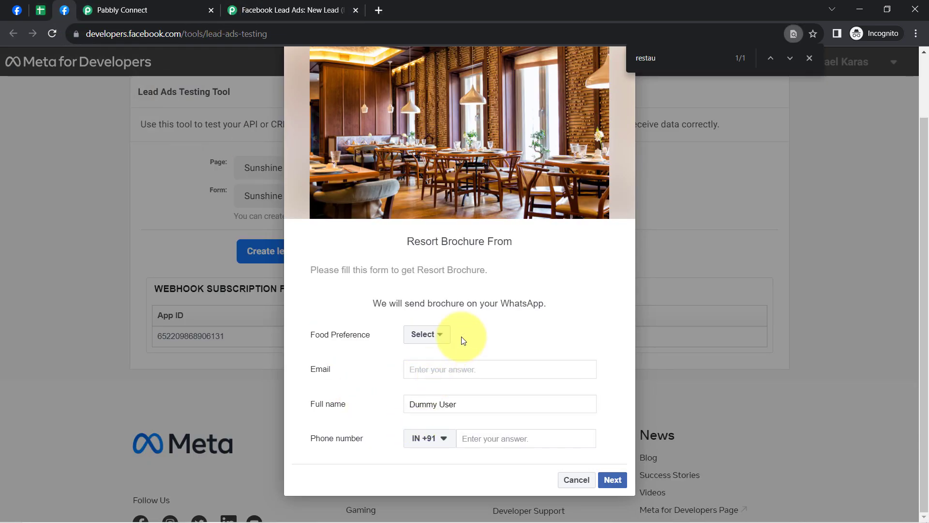
{"action": "type", "text": "demo"}
{"action": "key", "text": "Down"}
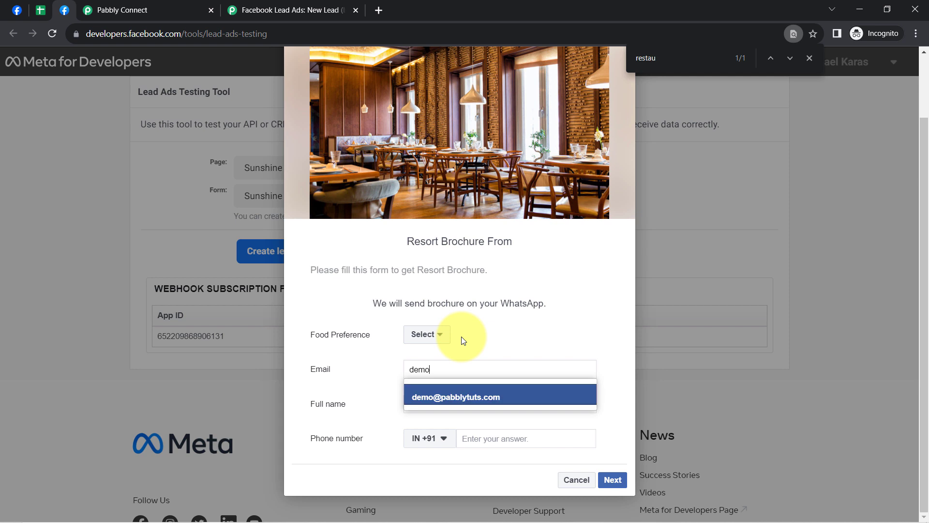
{"action": "key", "text": "Return"}
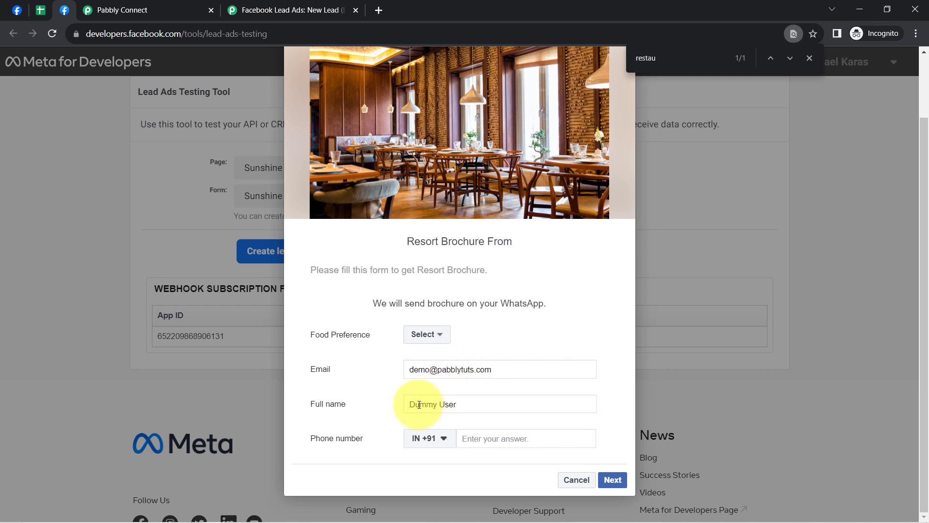
{"action": "left_click_drag", "start_coordinate": [426, 408], "coordinate": [462, 404]}
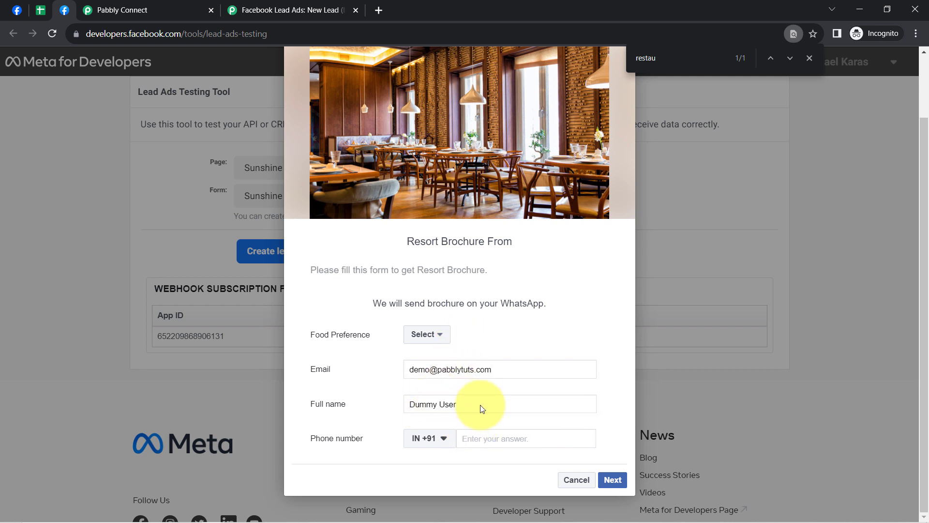
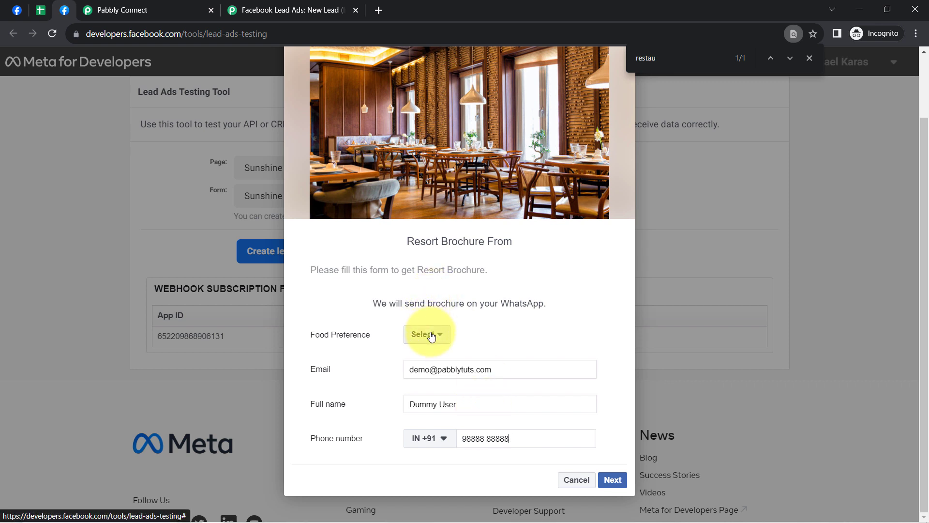
Step: Set Food Preference to Veg and submit the sample lead form, accepting its terms and conditions
{"action": "left_click", "coordinate": [431, 355]}
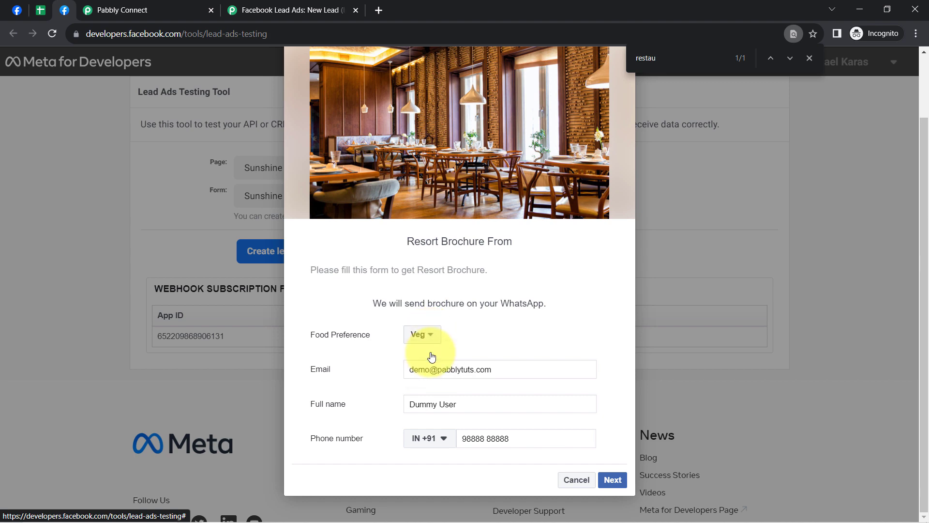
{"action": "left_click", "coordinate": [613, 479]}
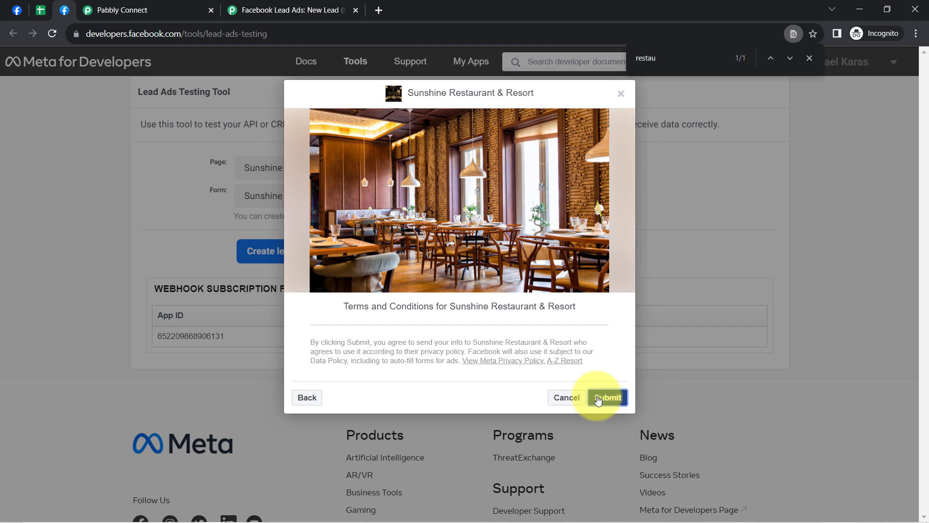
{"action": "left_click", "coordinate": [608, 397]}
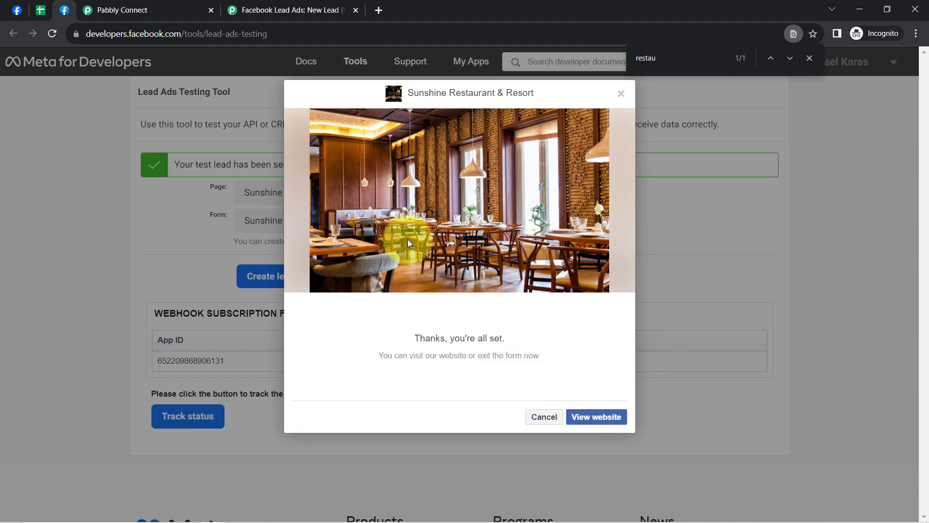
Step: Back in Pabbly Connect, examine the food preference, email, full name, phone number and created time in the trigger's received response
{"action": "left_click", "coordinate": [165, 11]}
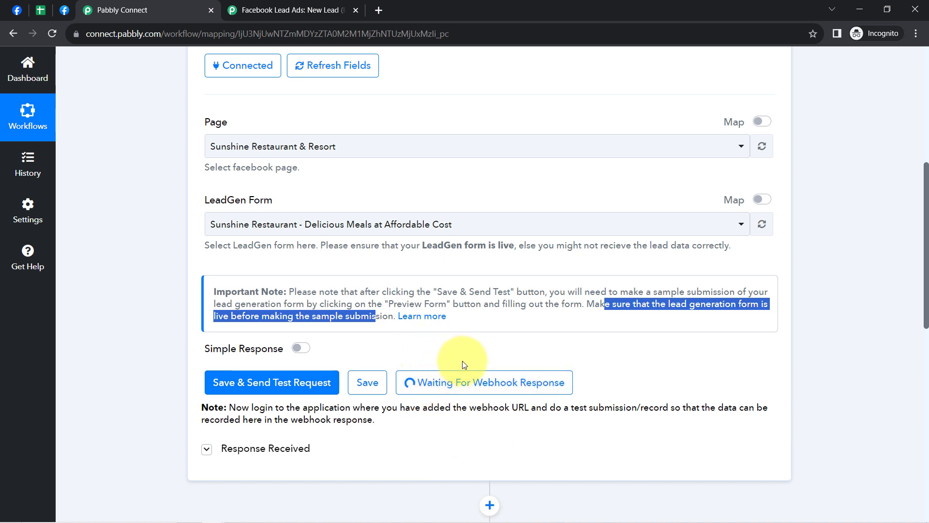
{"action": "scroll", "coordinate": [467, 387], "scroll_direction": "down", "scroll_amount": 3}
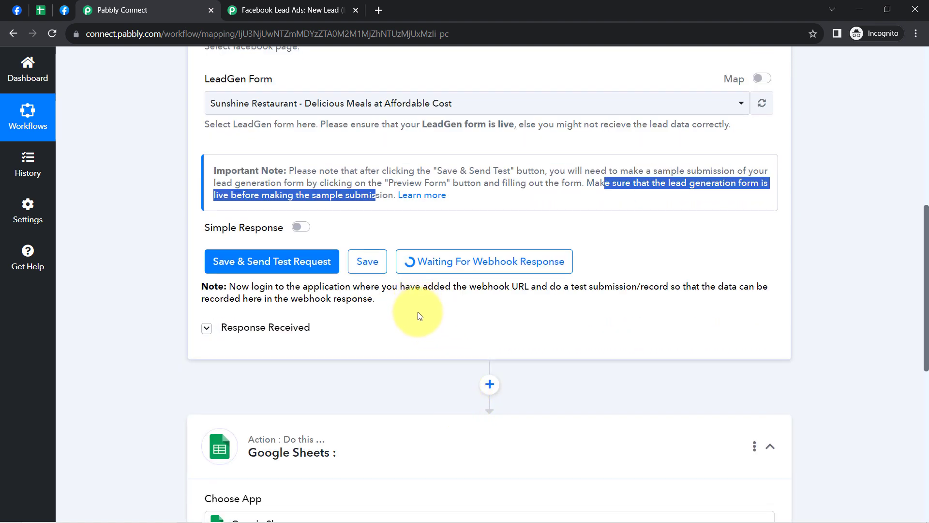
{"action": "left_click", "coordinate": [920, 262]}
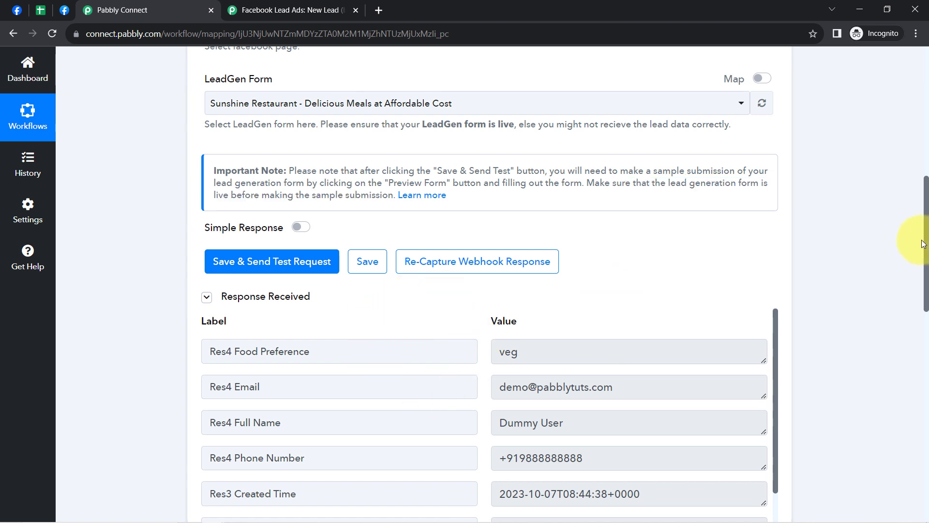
{"action": "left_click_drag", "start_coordinate": [925, 242], "coordinate": [926, 285]}
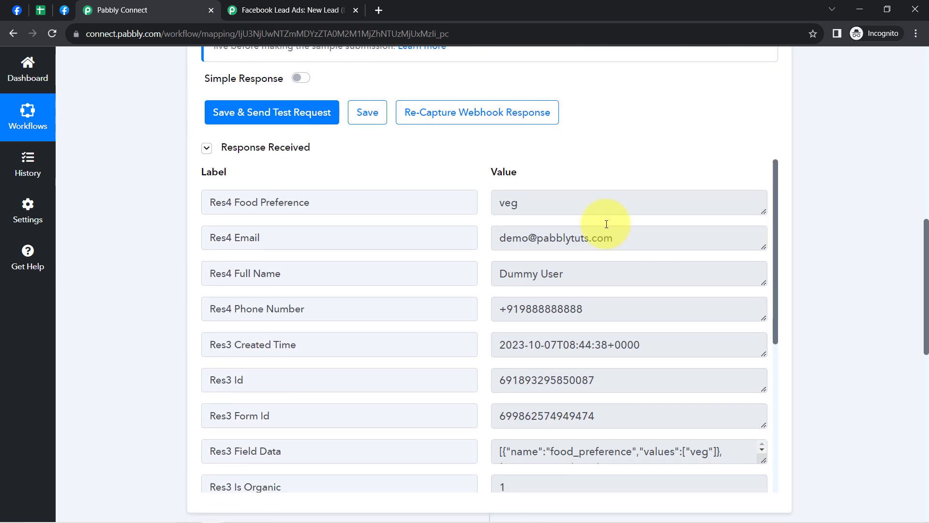
{"action": "left_click", "coordinate": [527, 203]}
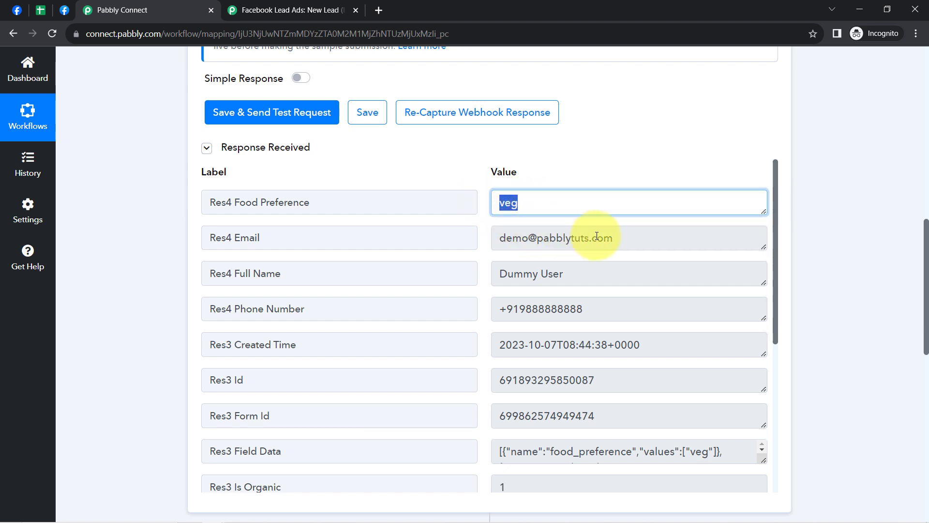
{"action": "left_click_drag", "start_coordinate": [596, 235], "coordinate": [504, 236]}
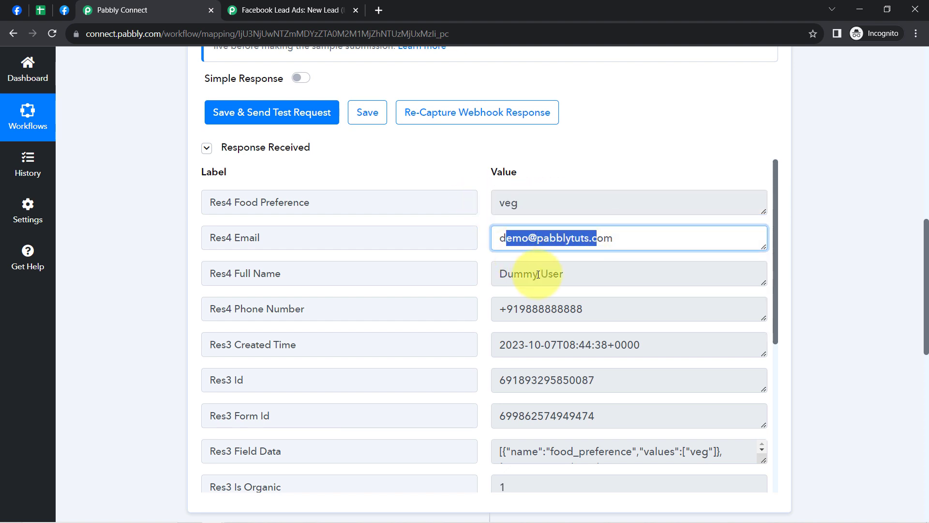
{"action": "left_click_drag", "start_coordinate": [549, 274], "coordinate": [488, 279]}
{"action": "left_click_drag", "start_coordinate": [554, 315], "coordinate": [506, 311]}
{"action": "left_click_drag", "start_coordinate": [518, 357], "coordinate": [562, 358]}
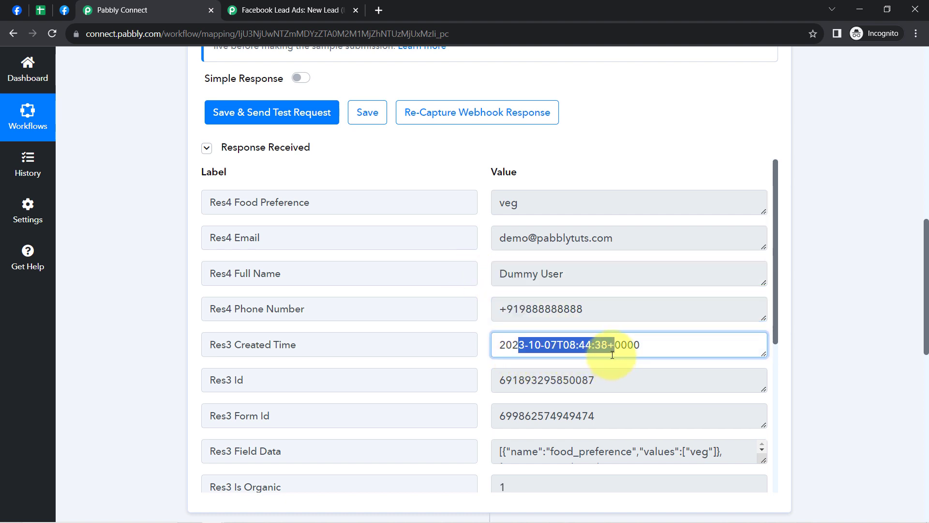
{"action": "scroll", "coordinate": [550, 398], "scroll_direction": "down", "scroll_amount": 2}
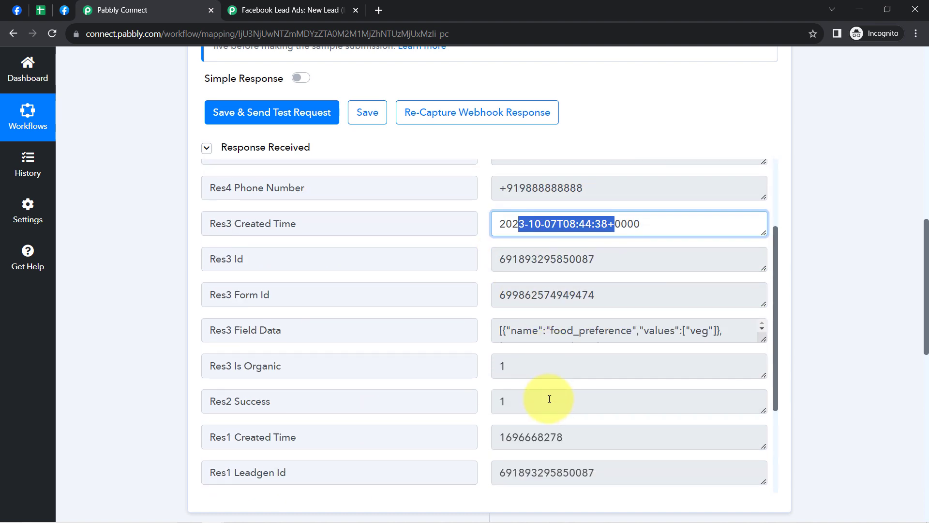
{"action": "scroll", "coordinate": [550, 398], "scroll_direction": "up", "scroll_amount": 2}
Step: Collapse the Facebook Lead Ads trigger step of the workflow
{"action": "left_click_drag", "start_coordinate": [925, 288], "coordinate": [895, 35]}
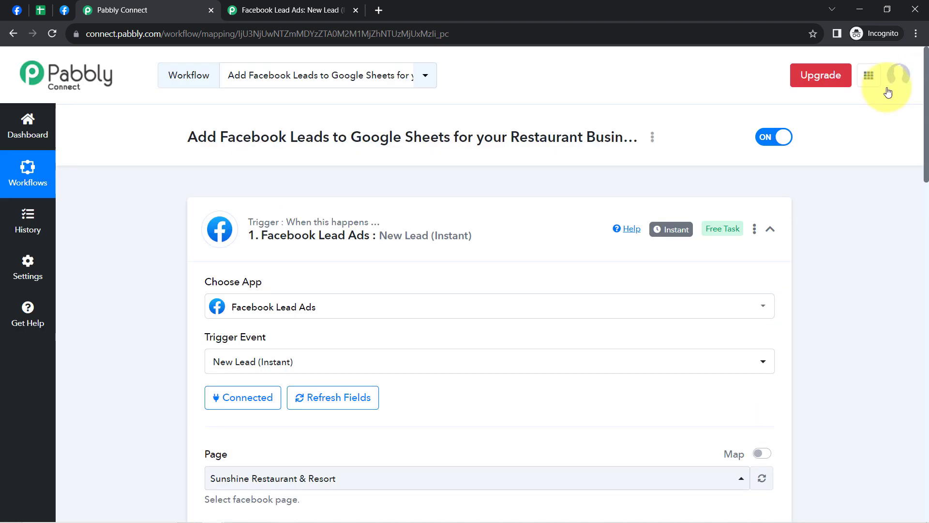
{"action": "left_click", "coordinate": [320, 224]}
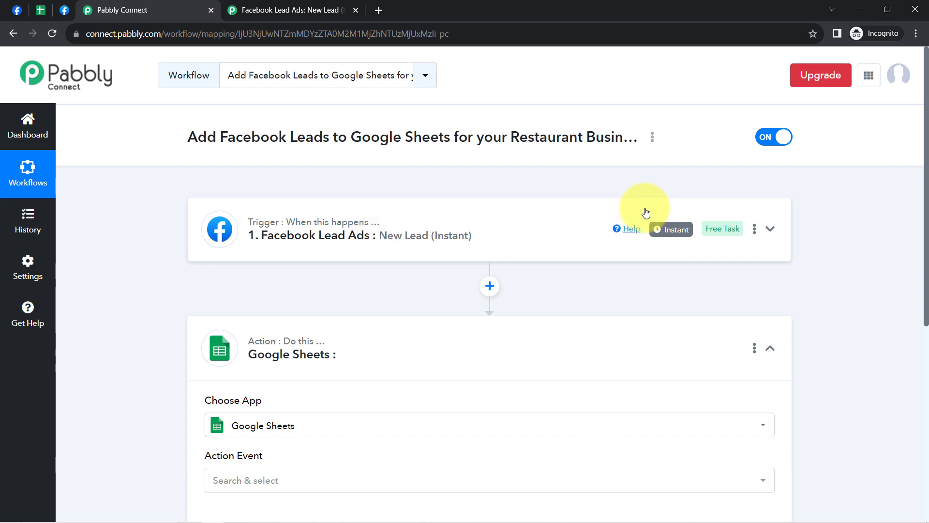
{"action": "mouse_move", "coordinate": [672, 236]}
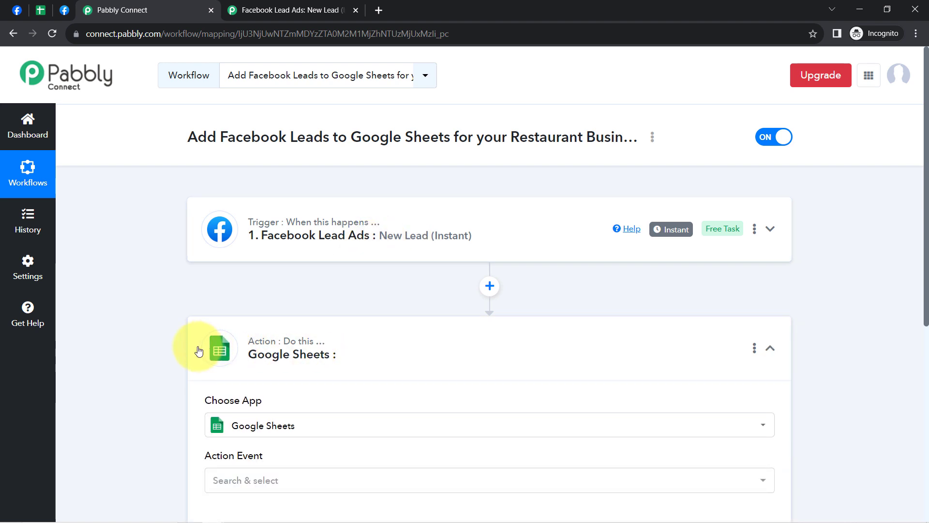
Step: Set the Google Sheets action event to Add New Row and open its account connection settings
{"action": "scroll", "coordinate": [183, 364], "scroll_direction": "down", "scroll_amount": 1}
{"action": "scroll", "coordinate": [183, 339], "scroll_direction": "down", "scroll_amount": 3}
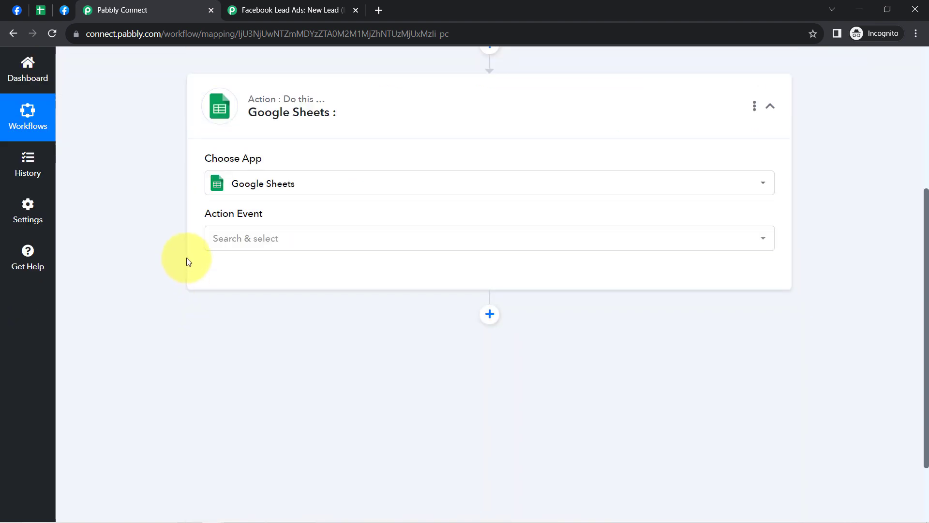
{"action": "left_click", "coordinate": [250, 240]}
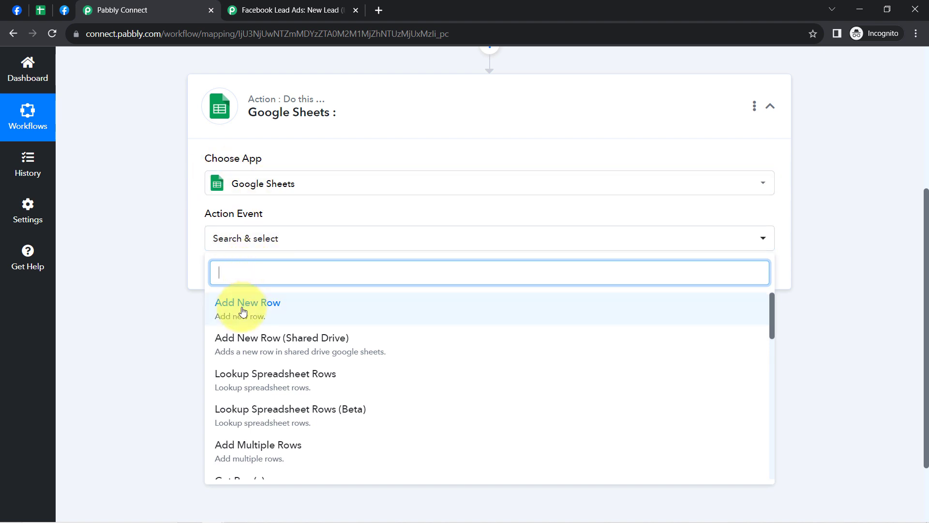
{"action": "left_click", "coordinate": [243, 311]}
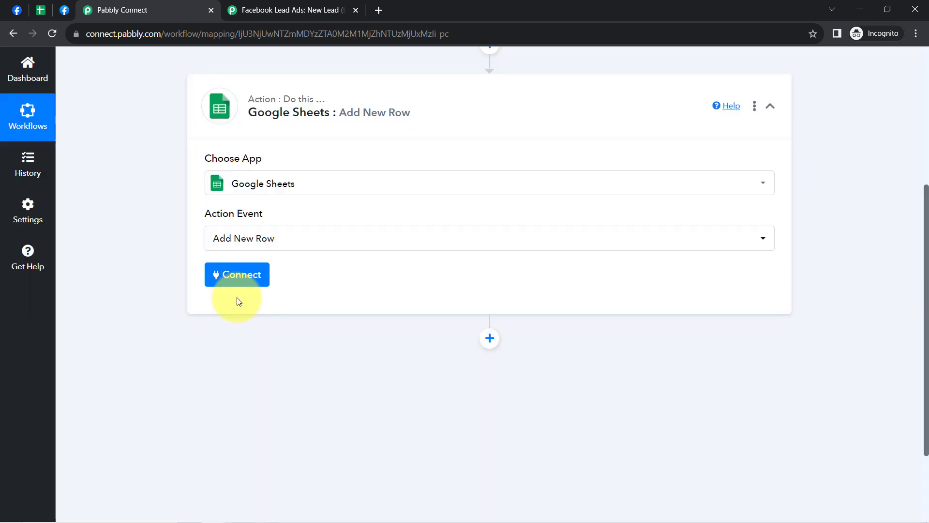
{"action": "left_click", "coordinate": [234, 274]}
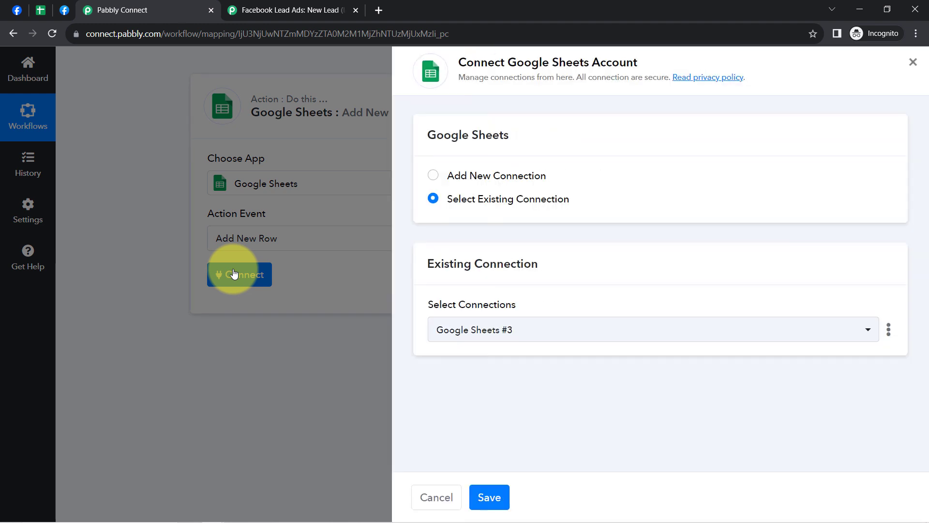
{"action": "left_click", "coordinate": [506, 175]}
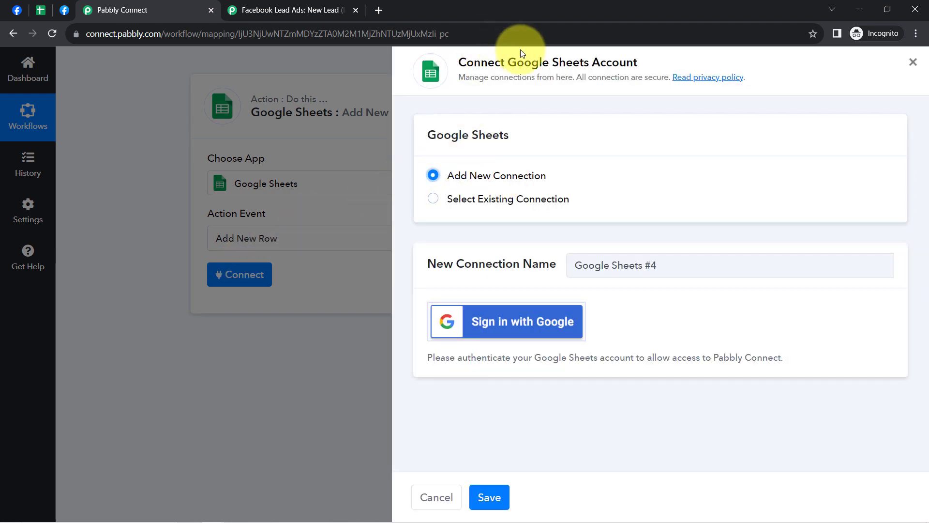
{"action": "left_click", "coordinate": [503, 322]}
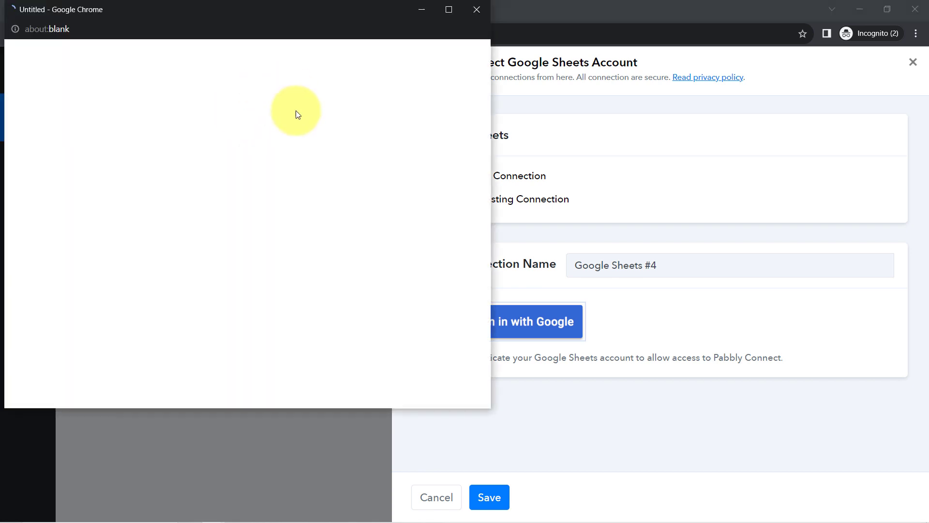
{"action": "left_click", "coordinate": [470, 12]}
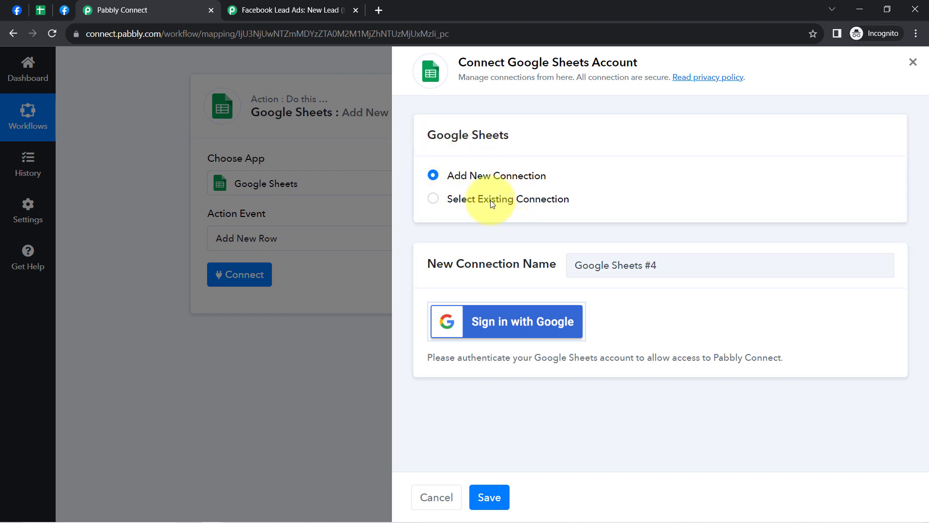
Step: Connect the action through the existing connection Google Sheets #3 and save it
{"action": "left_click", "coordinate": [432, 199]}
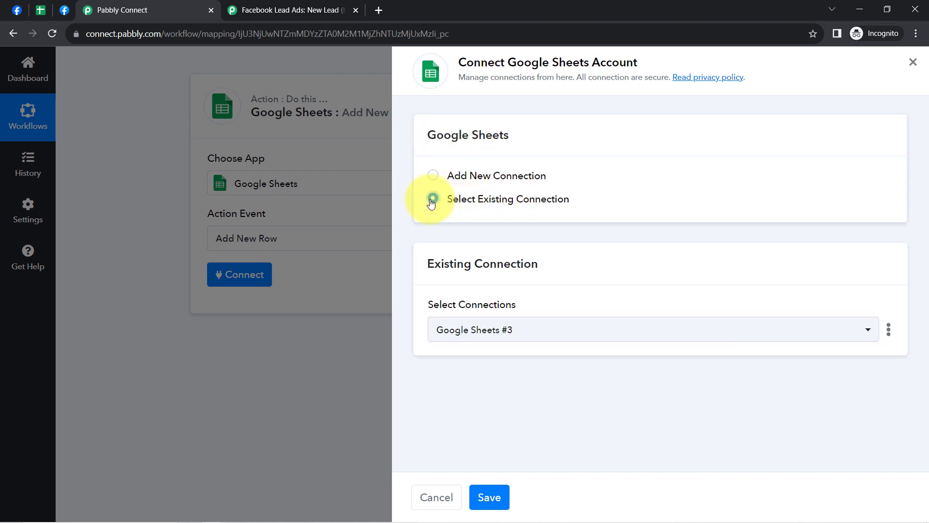
{"action": "left_click", "coordinate": [489, 498]}
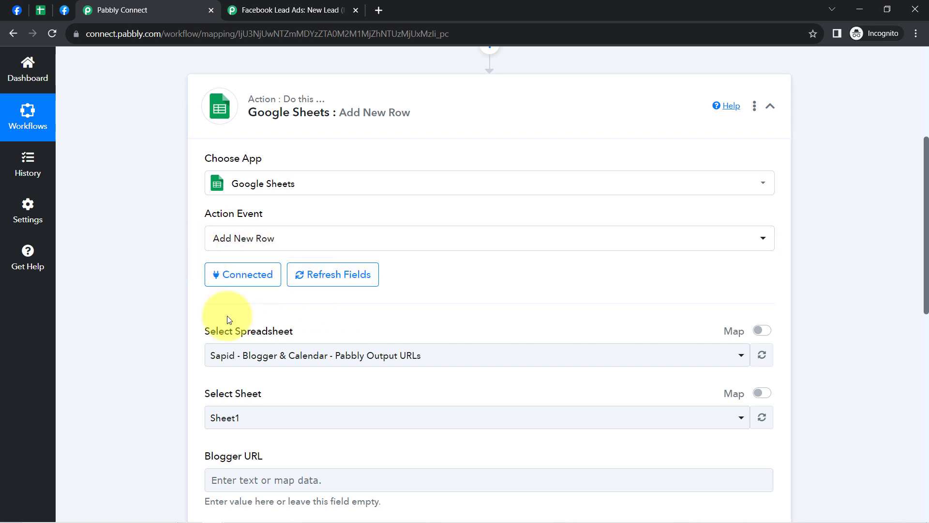
Step: Select Restaurant Business Leads (from Facebook Ads) as the spreadsheet for the Add New Row action
{"action": "left_click_drag", "start_coordinate": [216, 333], "coordinate": [556, 311]}
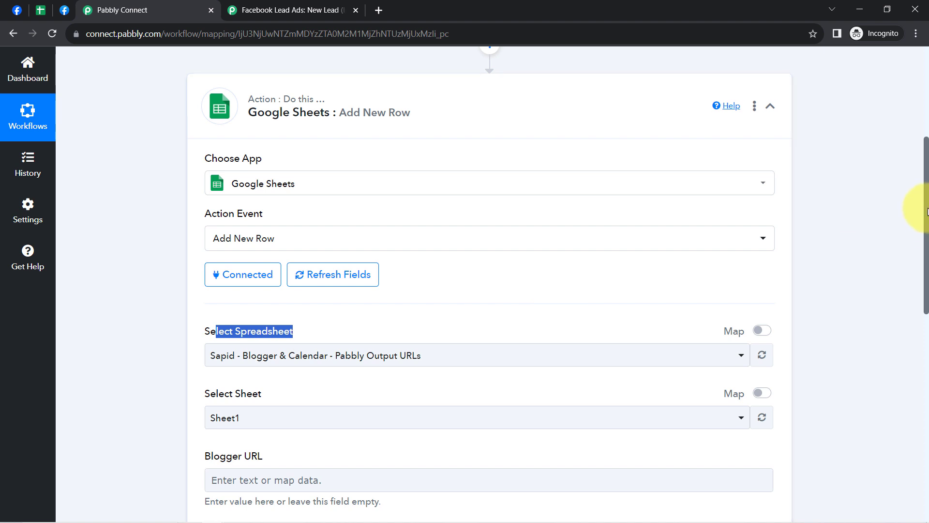
{"action": "left_click_drag", "start_coordinate": [928, 206], "coordinate": [917, 251]}
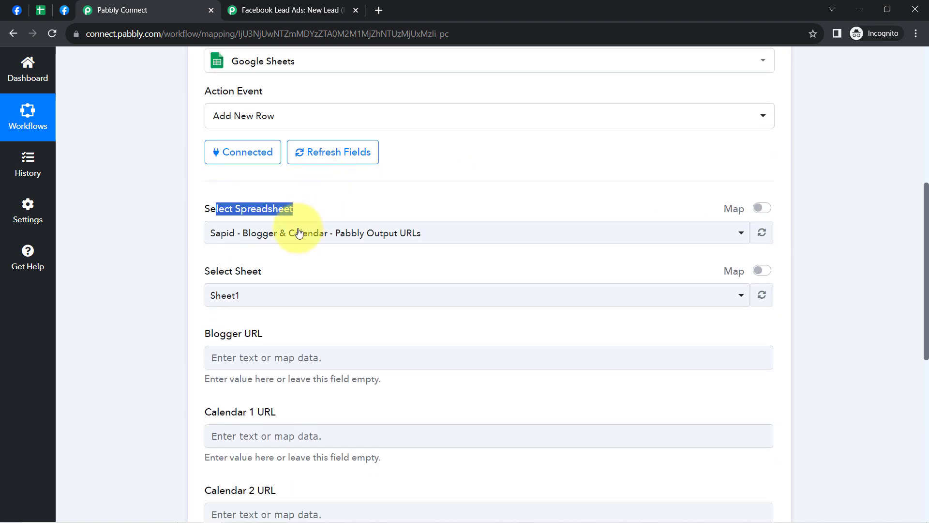
{"action": "left_click", "coordinate": [265, 232]}
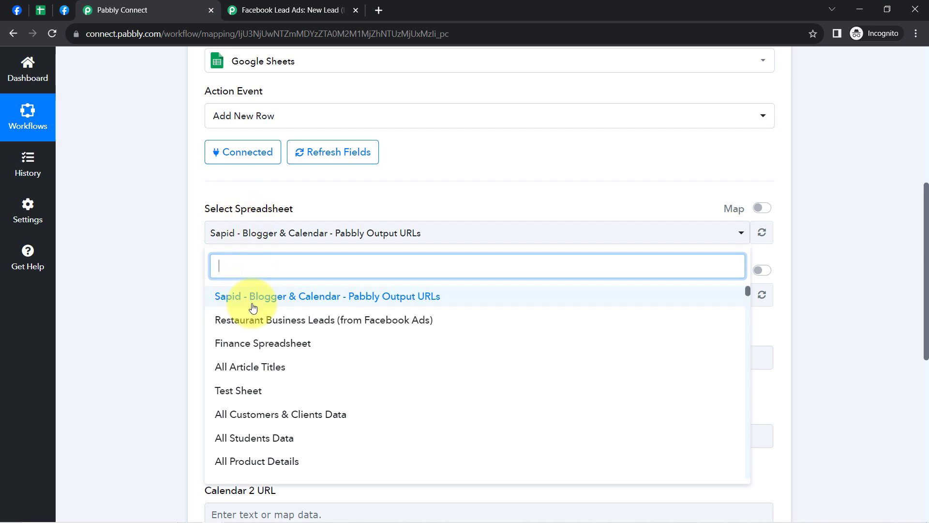
{"action": "left_click", "coordinate": [299, 324]}
Step: Examine the column headers of Sheet1 in Google Sheets and compare them with the action's mapping fields in Pabbly Connect
{"action": "left_click", "coordinate": [41, 9]}
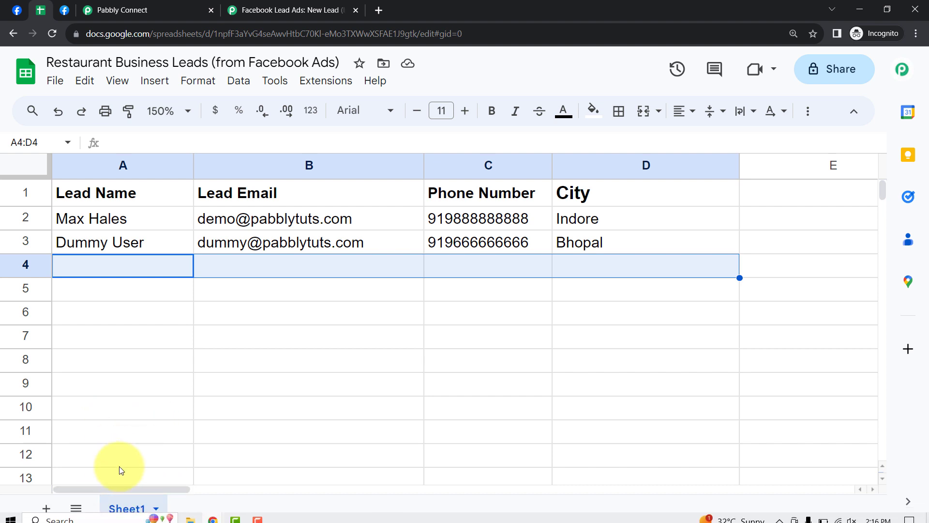
{"action": "left_click", "coordinate": [183, 10]}
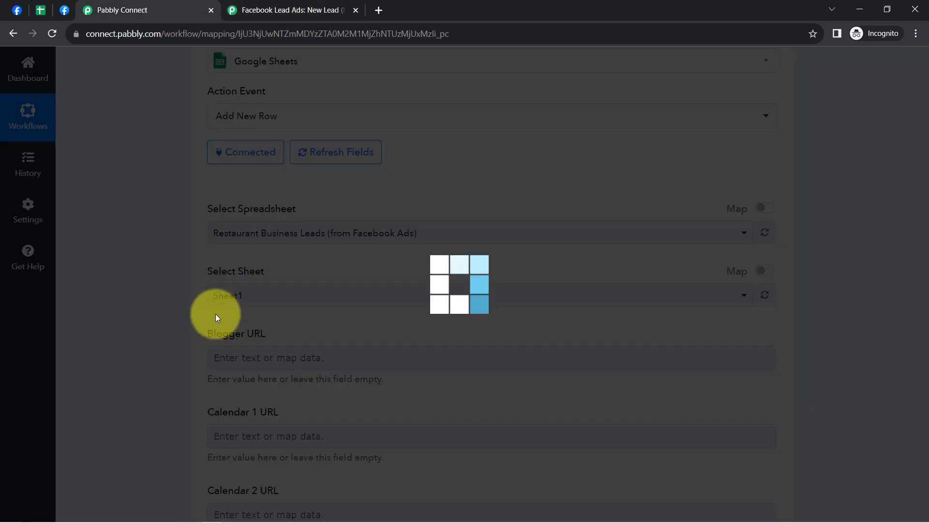
{"action": "left_click", "coordinate": [39, 7]}
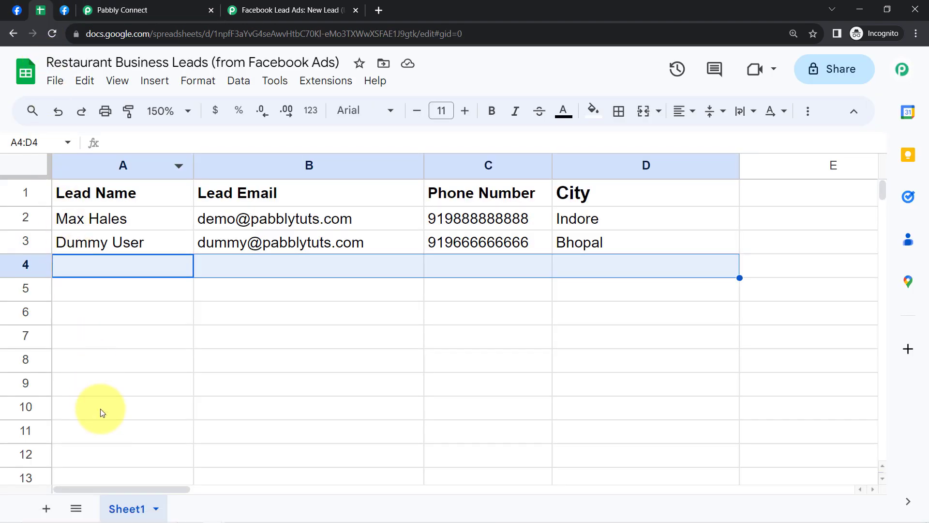
{"action": "left_click", "coordinate": [103, 411]}
{"action": "left_click", "coordinate": [111, 163]}
{"action": "left_click", "coordinate": [230, 162]}
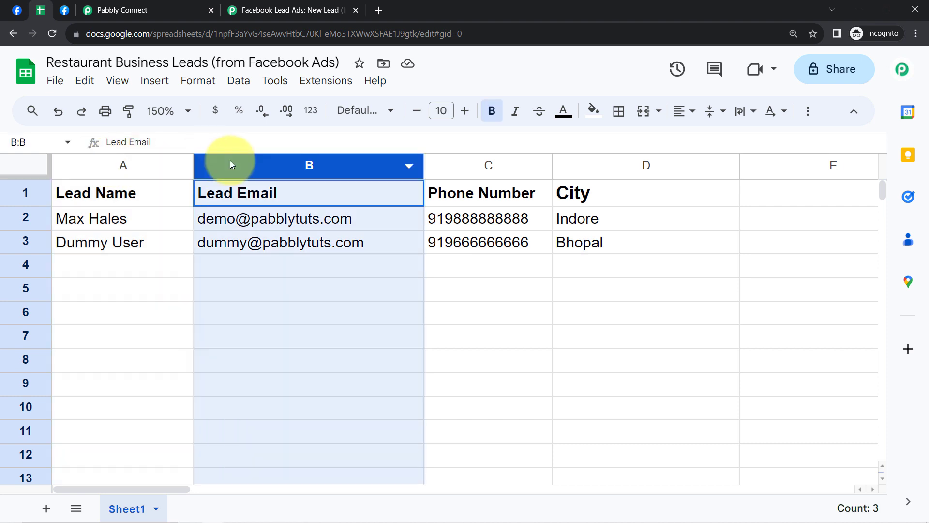
{"action": "left_click", "coordinate": [497, 165]}
{"action": "left_click", "coordinate": [586, 159]}
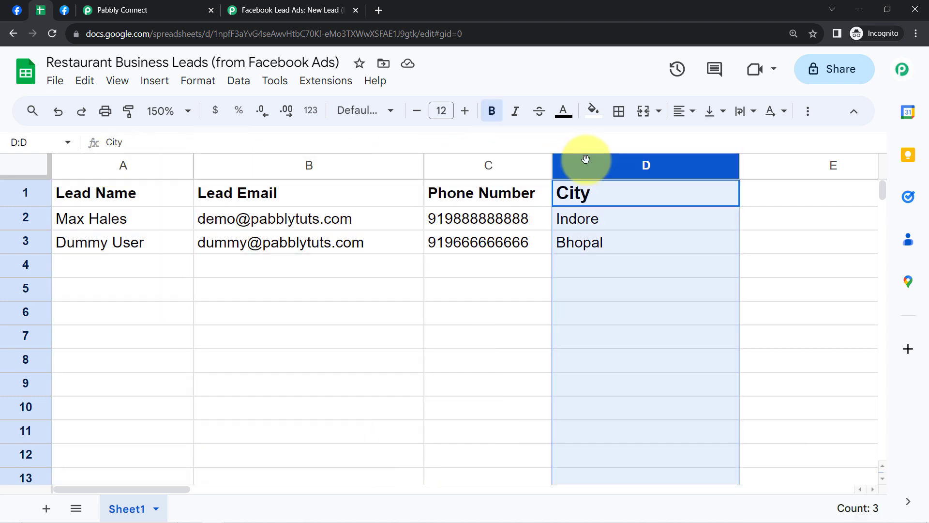
{"action": "left_click", "coordinate": [175, 9]}
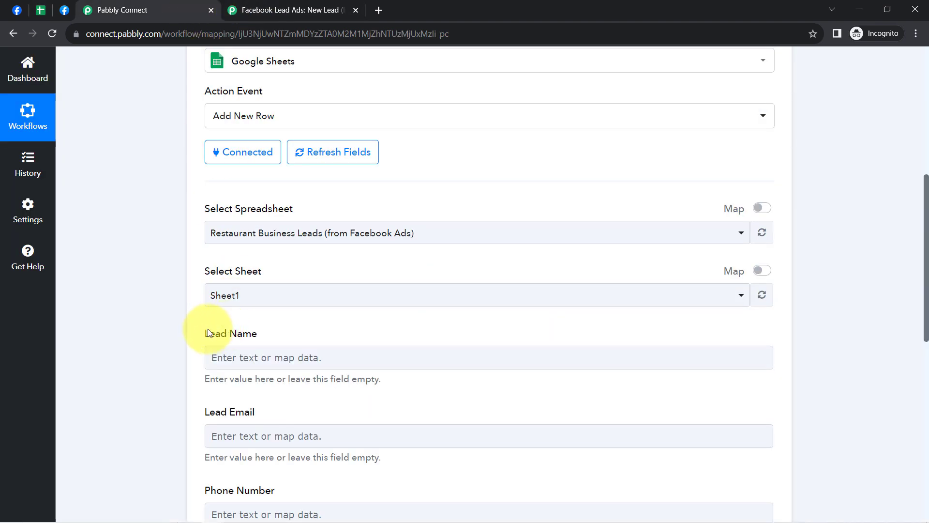
{"action": "scroll", "coordinate": [211, 338], "scroll_direction": "down", "scroll_amount": 2}
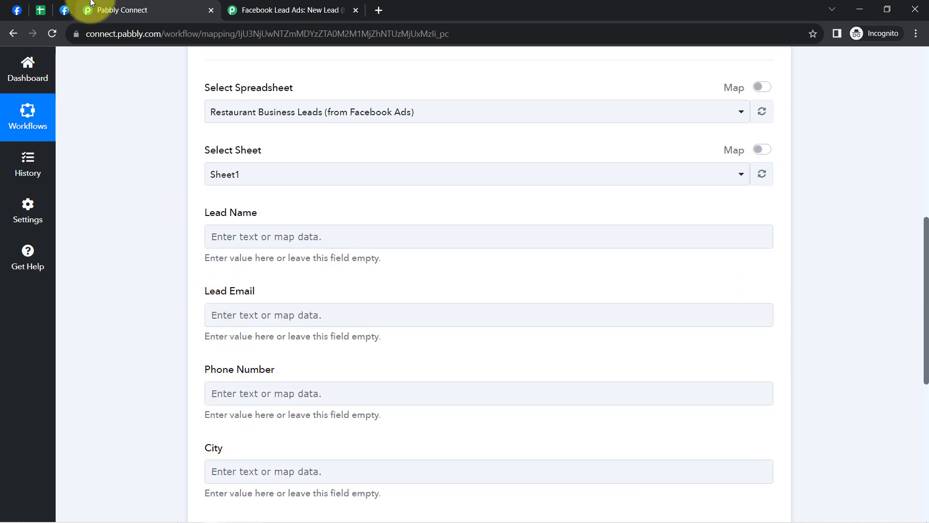
Step: Switch to Google Sheets and clear the contents of the City column D
{"action": "left_click", "coordinate": [38, 10]}
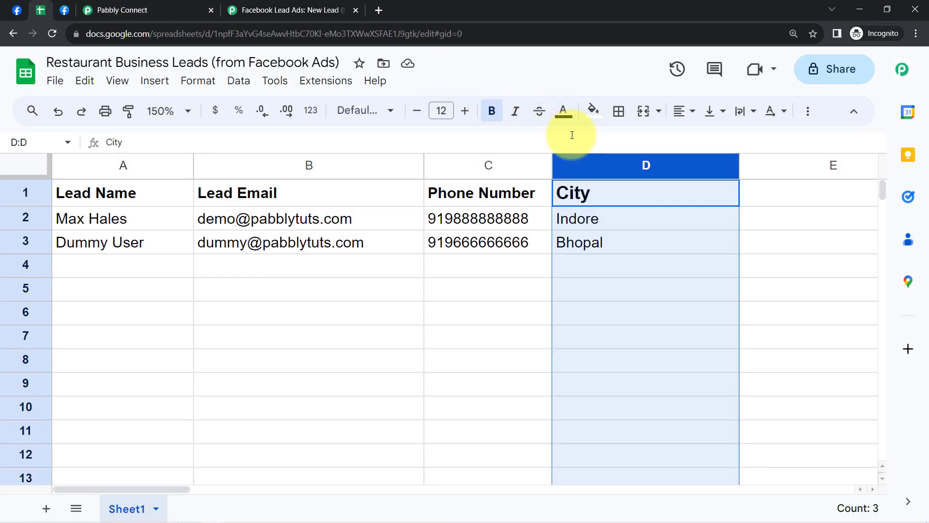
{"action": "key", "text": "Delete"}
{"action": "left_click", "coordinate": [477, 336]}
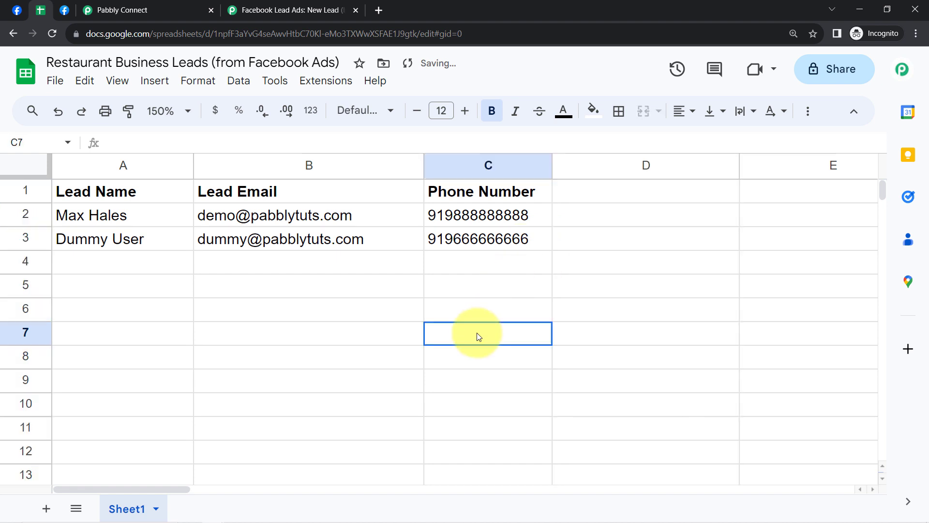
Step: Enter the header "Preference of Customer" in cell D1 and widen column D to fit it
{"action": "left_click", "coordinate": [582, 200]}
{"action": "type", "text": "Pr"}
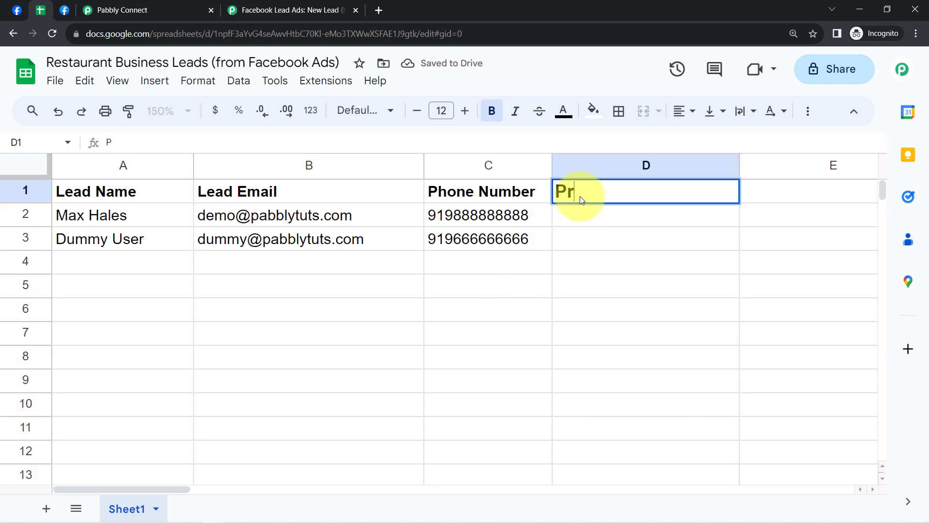
{"action": "type", "text": "eference "}
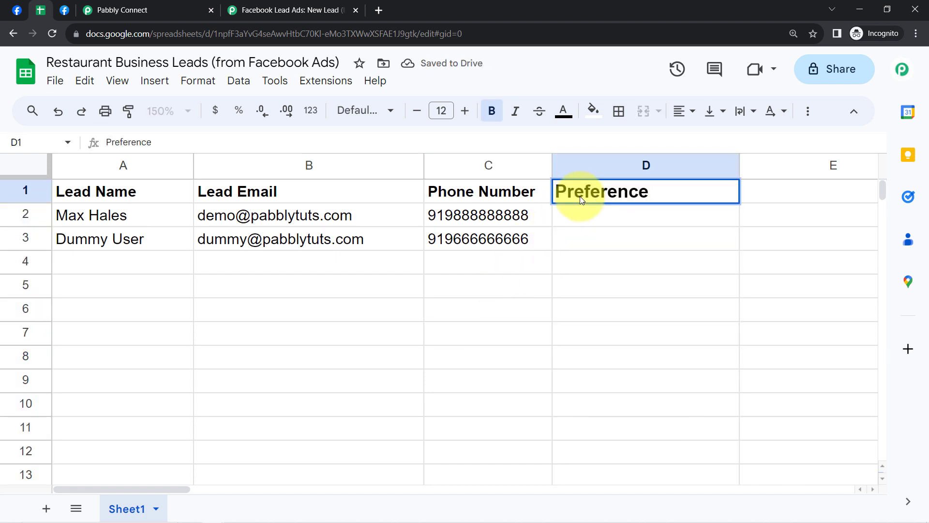
{"action": "type", "text": "of customer"}
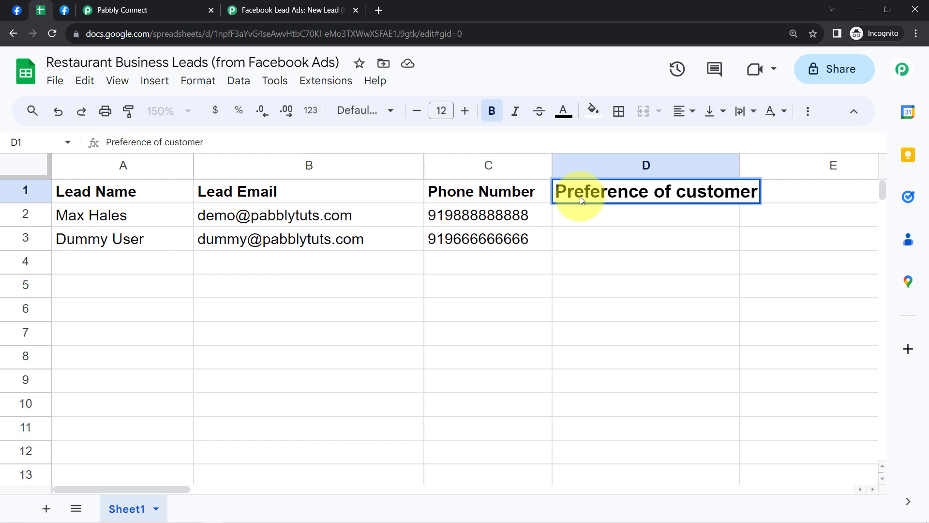
{"action": "key", "text": "Home"}
{"action": "key", "text": "Right"}
{"action": "key", "text": "Right"}
{"action": "key", "text": "Right"}
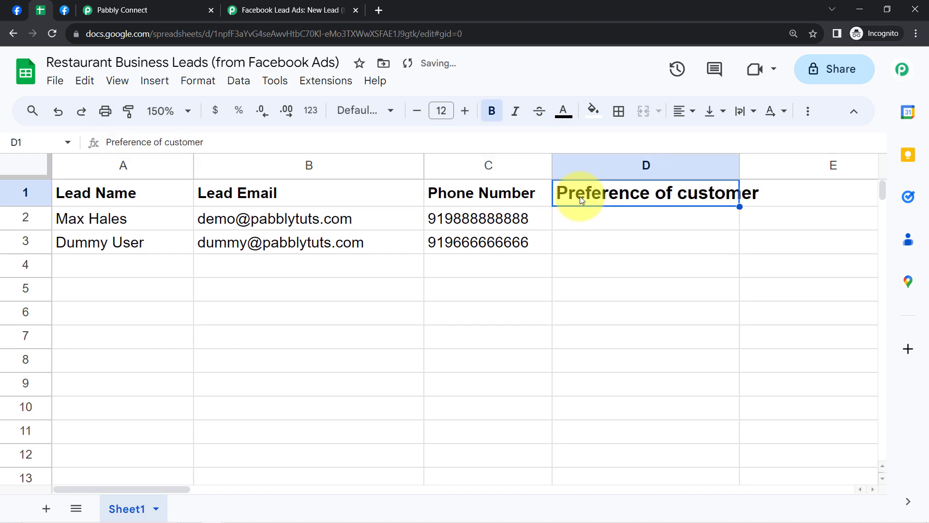
{"action": "key", "text": "F2"}
{"action": "key", "text": "ctrl+Left"}
{"action": "key", "text": "Delete"}
{"action": "type", "text": "C"}
{"action": "key", "text": "Return"}
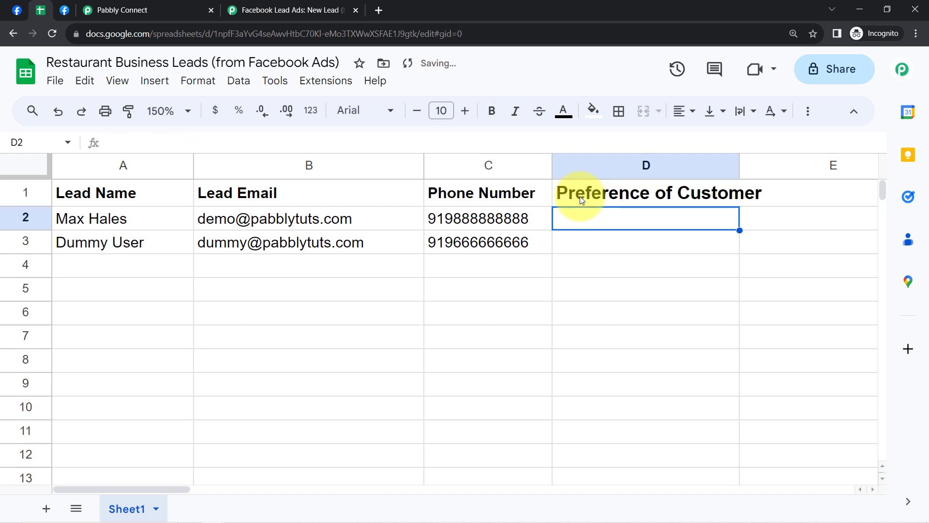
{"action": "left_click_drag", "start_coordinate": [739, 167], "coordinate": [764, 170]}
{"action": "left_click", "coordinate": [402, 312]}
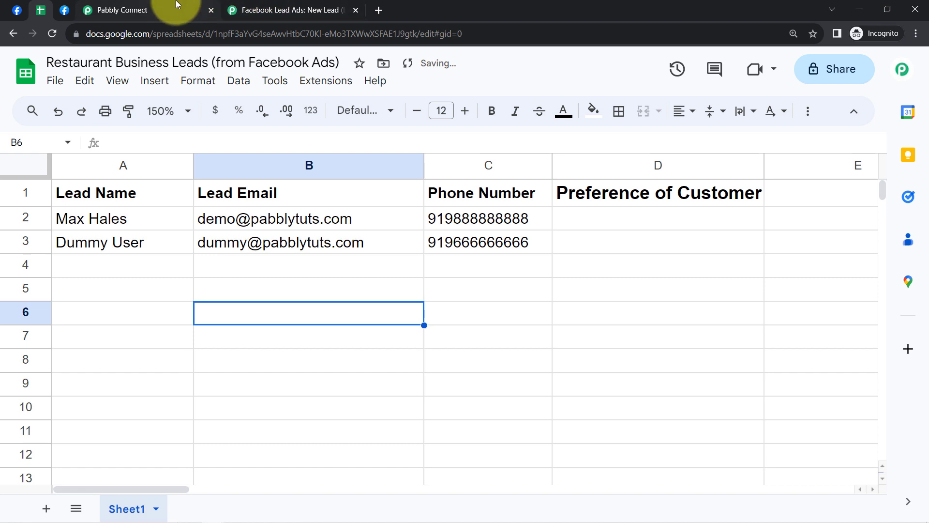
Step: Back in Pabbly Connect, refresh the selected sheet's data to load the updated column fields
{"action": "left_click", "coordinate": [177, 4]}
{"action": "scroll", "coordinate": [169, 368], "scroll_direction": "down", "scroll_amount": 1}
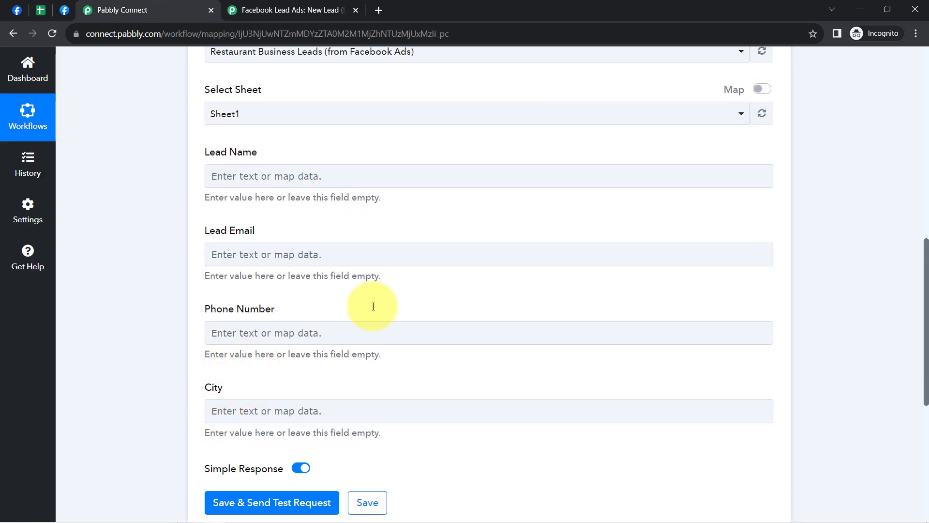
{"action": "left_click", "coordinate": [763, 119]}
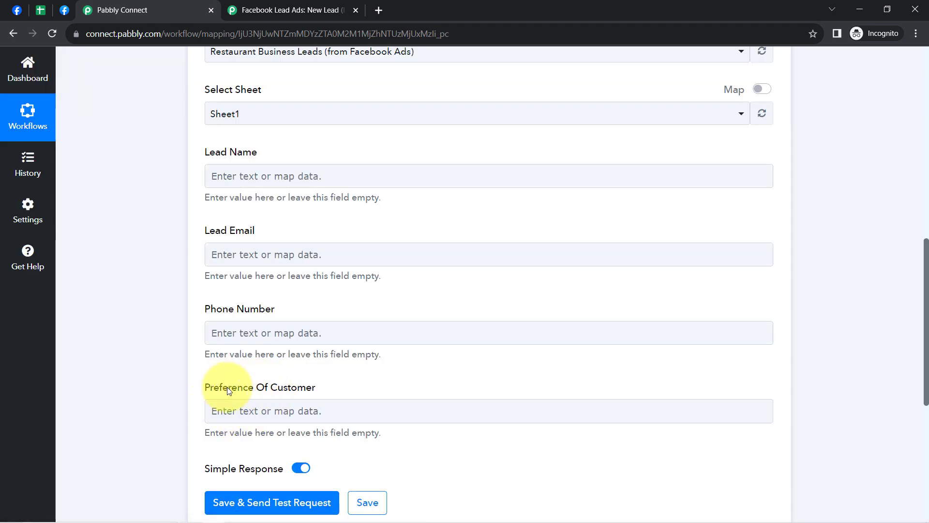
{"action": "left_click_drag", "start_coordinate": [226, 387], "coordinate": [315, 390]}
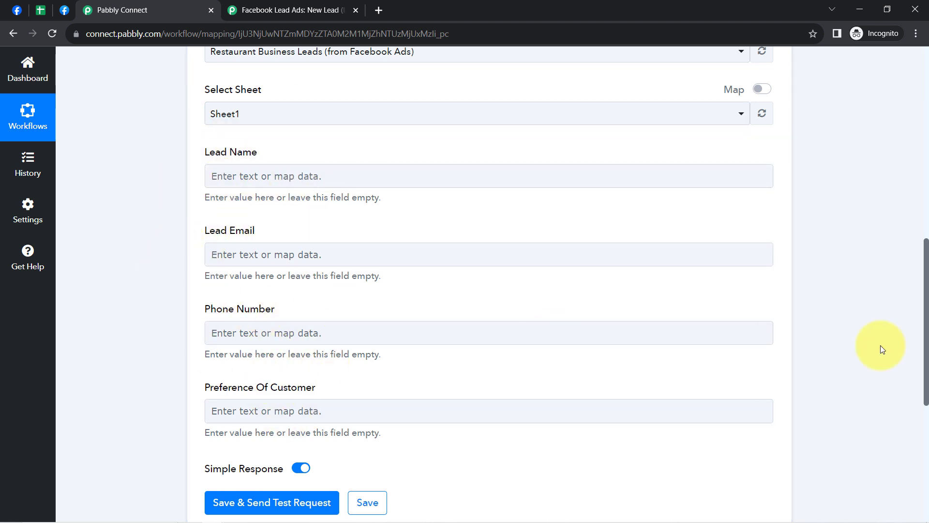
Step: Expand the Facebook Lead Ads trigger and examine the food preference, email and full name in its received response
{"action": "left_click_drag", "start_coordinate": [927, 378], "coordinate": [916, 174]}
{"action": "left_click", "coordinate": [250, 221]}
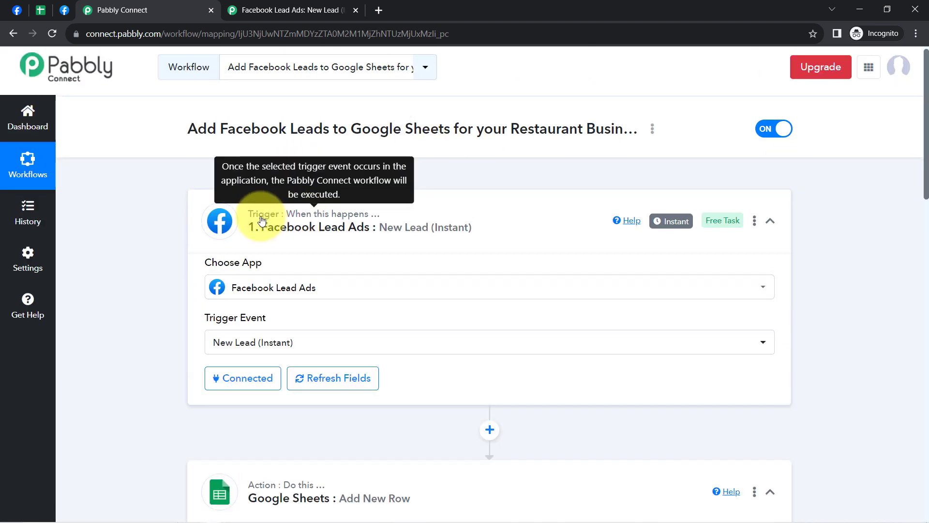
{"action": "scroll", "coordinate": [171, 338], "scroll_direction": "down", "scroll_amount": 1}
{"action": "scroll", "coordinate": [171, 348], "scroll_direction": "down", "scroll_amount": 10}
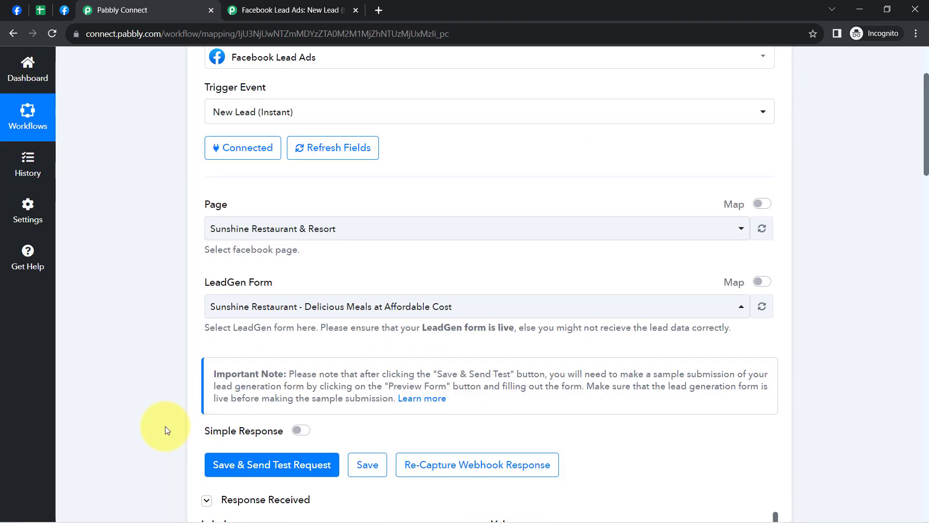
{"action": "scroll", "coordinate": [164, 431], "scroll_direction": "down", "scroll_amount": 1}
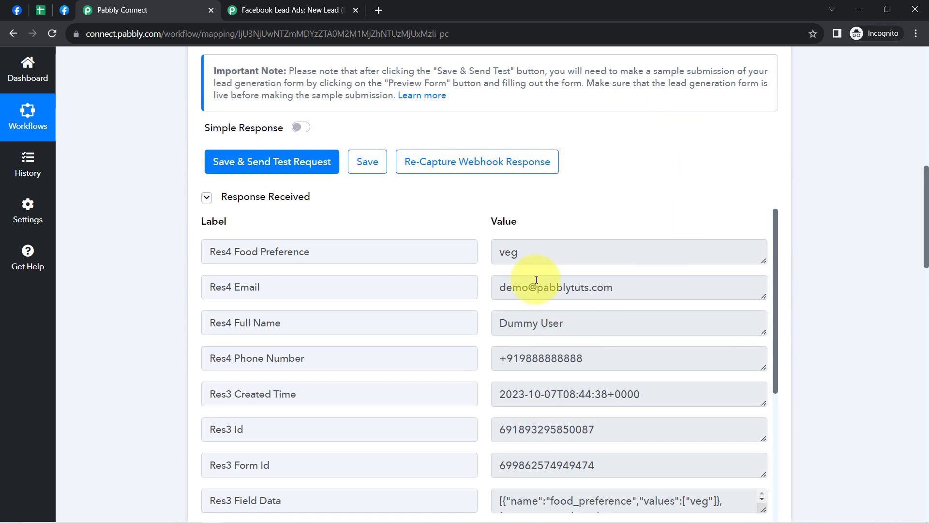
{"action": "left_click", "coordinate": [514, 293]}
{"action": "double_click", "coordinate": [505, 252]}
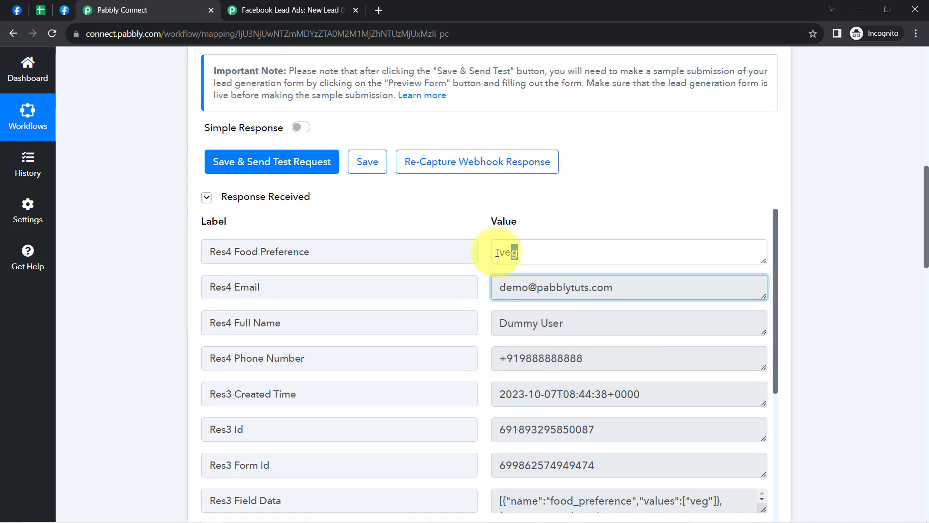
{"action": "double_click", "coordinate": [537, 320]}
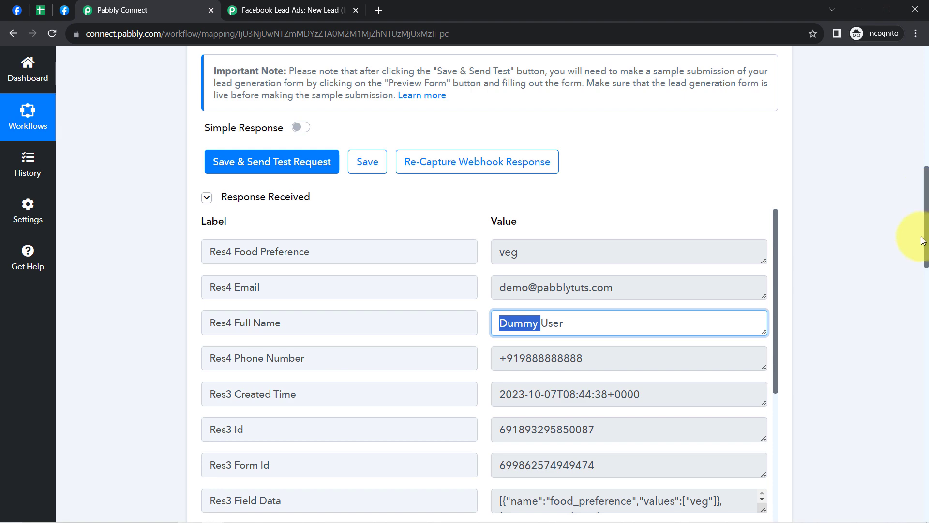
Step: Map the Lead Name field to the Facebook trigger's Res4 Full Name value
{"action": "scroll", "coordinate": [923, 240], "scroll_direction": "down", "scroll_amount": 15}
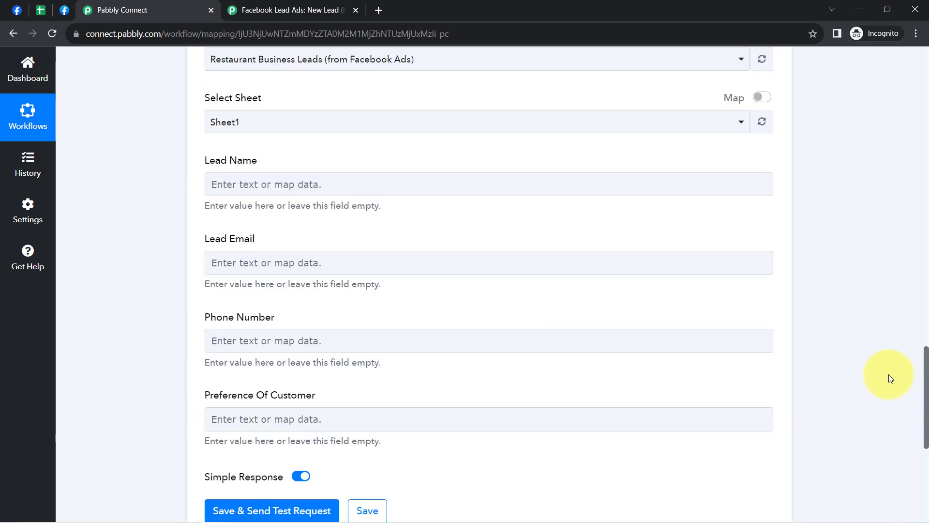
{"action": "left_click", "coordinate": [265, 185]}
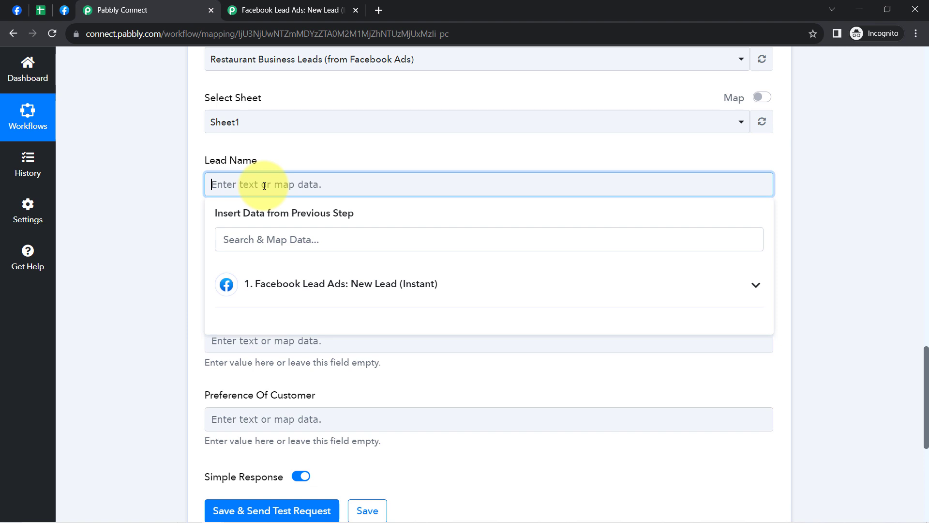
{"action": "left_click", "coordinate": [246, 285]}
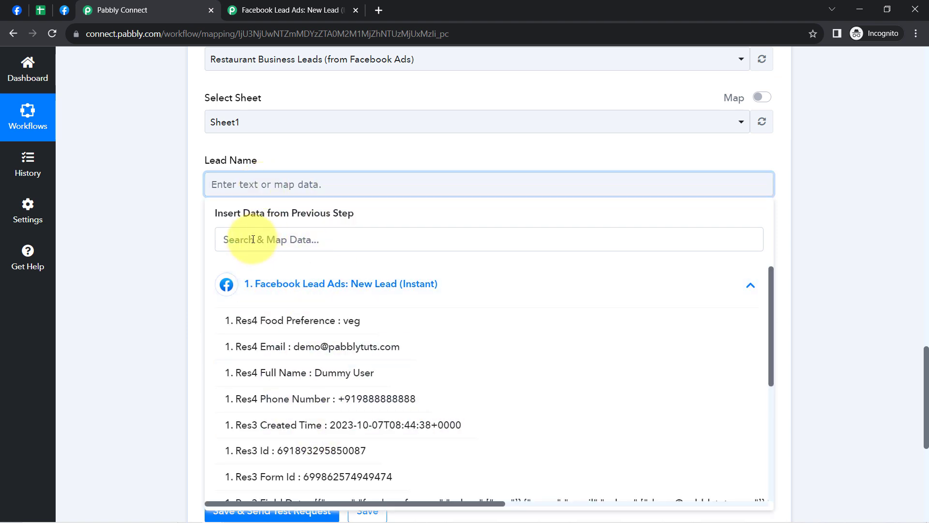
{"action": "left_click", "coordinate": [337, 372]}
{"action": "left_click", "coordinate": [187, 269]}
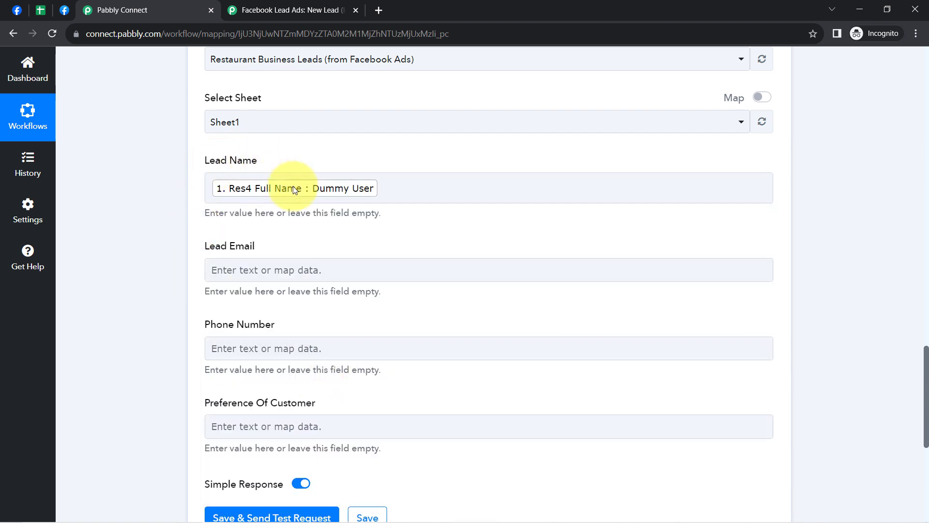
Step: Map the Lead Email field to the Res4 Email value from the Facebook Lead Ads trigger
{"action": "left_click", "coordinate": [235, 268]}
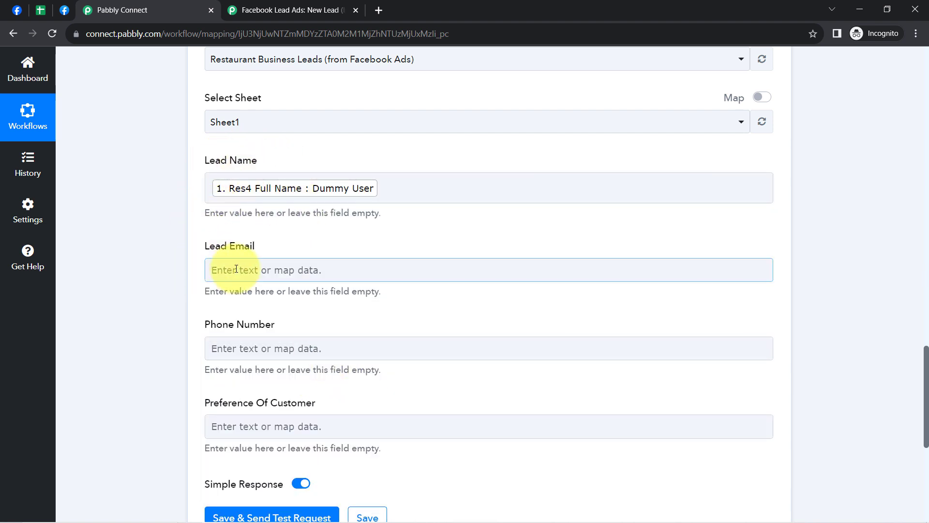
{"action": "left_click", "coordinate": [234, 268]}
{"action": "left_click", "coordinate": [296, 370]}
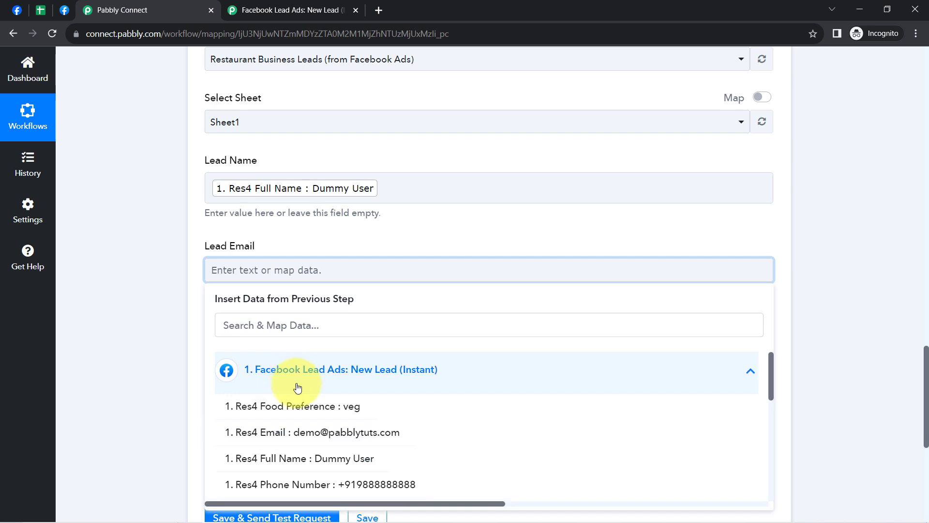
{"action": "left_click", "coordinate": [293, 437]}
{"action": "left_click", "coordinate": [145, 292]}
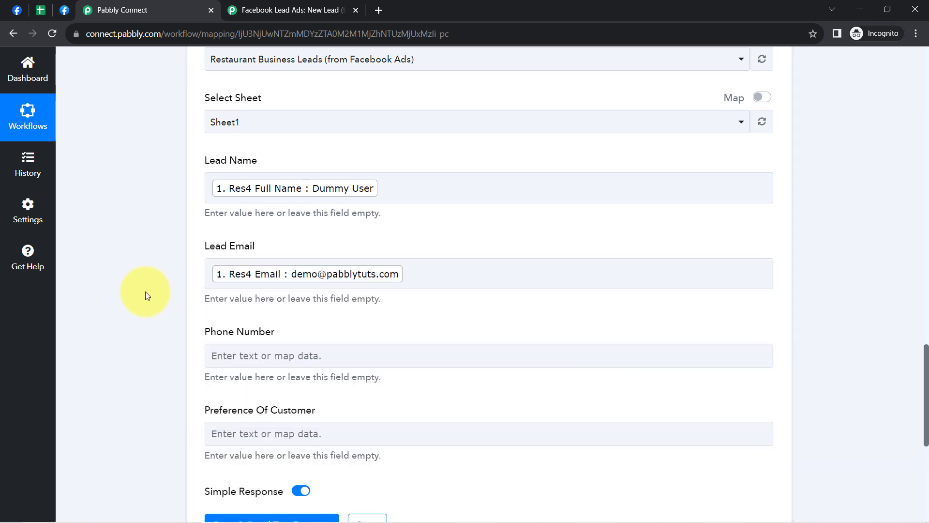
Step: Map the Phone Number field to the trigger's Res4 Phone Number value
{"action": "scroll", "coordinate": [234, 219], "scroll_direction": "down", "scroll_amount": 4}
{"action": "left_click", "coordinate": [233, 177]}
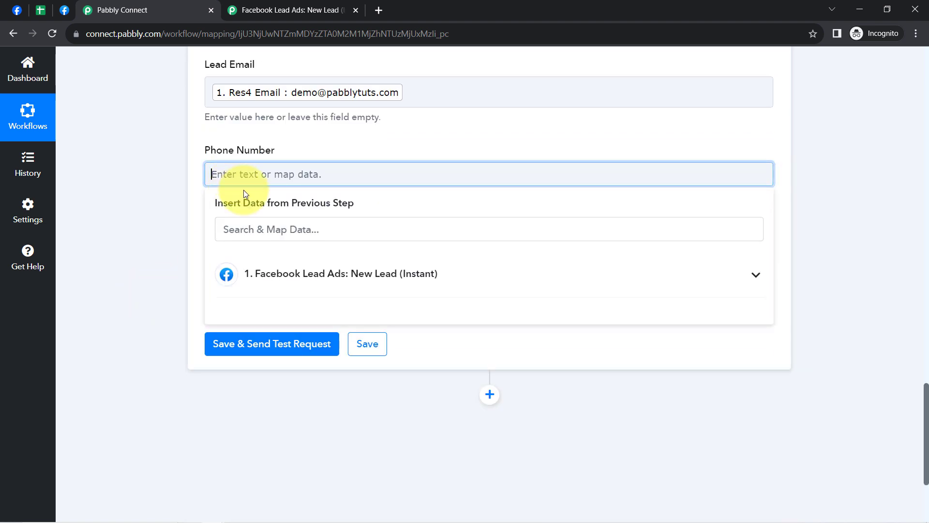
{"action": "left_click", "coordinate": [285, 277]}
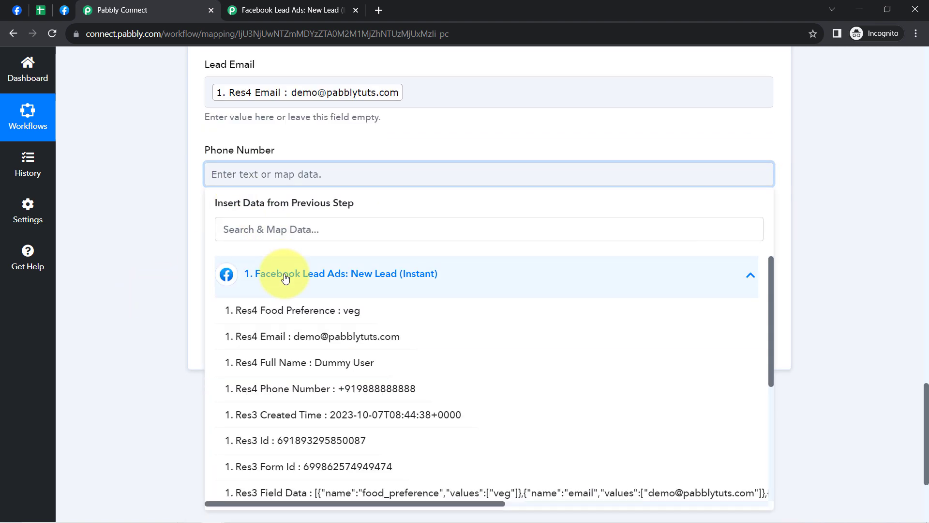
{"action": "left_click", "coordinate": [310, 390]}
{"action": "left_click", "coordinate": [182, 236]}
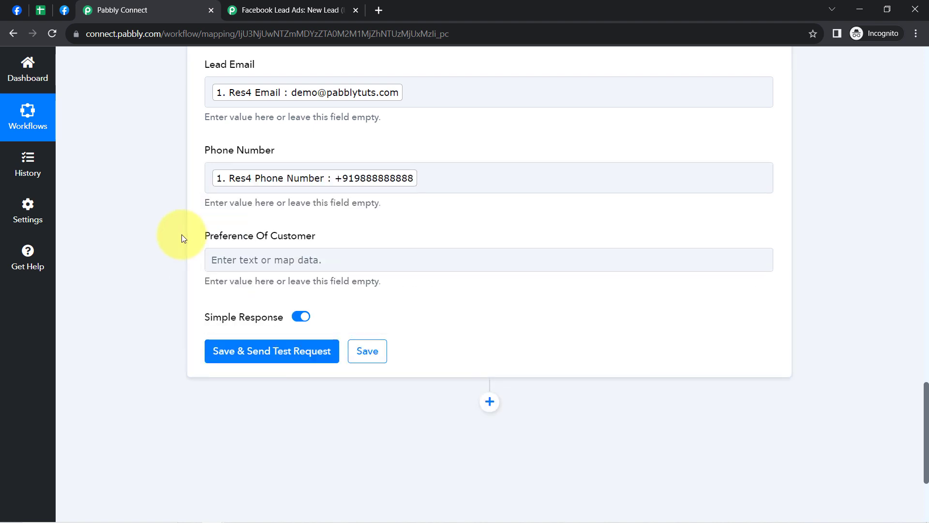
Step: Map the Preference Of Customer field to the Res4 Food Preference value from the Facebook trigger
{"action": "left_click", "coordinate": [242, 261]}
{"action": "left_click", "coordinate": [253, 359]}
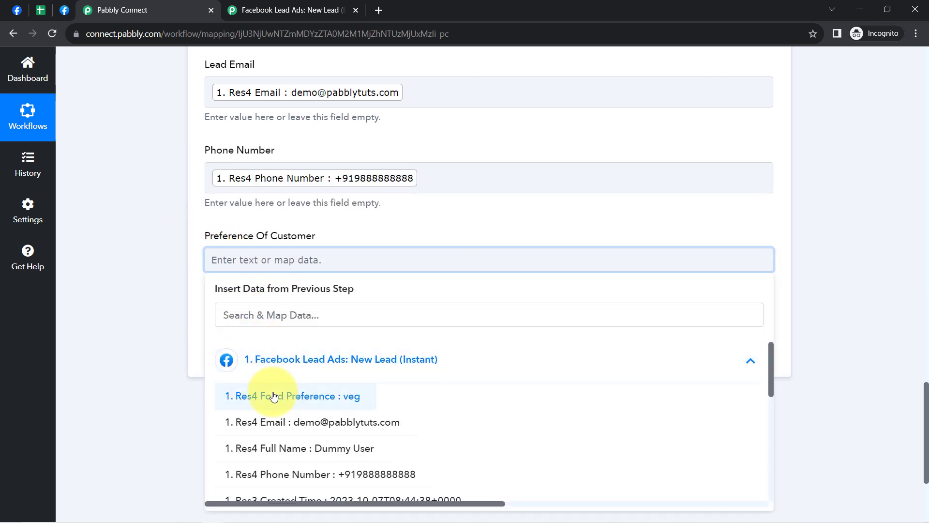
{"action": "left_click", "coordinate": [260, 391]}
{"action": "left_click", "coordinate": [143, 243]}
{"action": "left_click", "coordinate": [496, 177]}
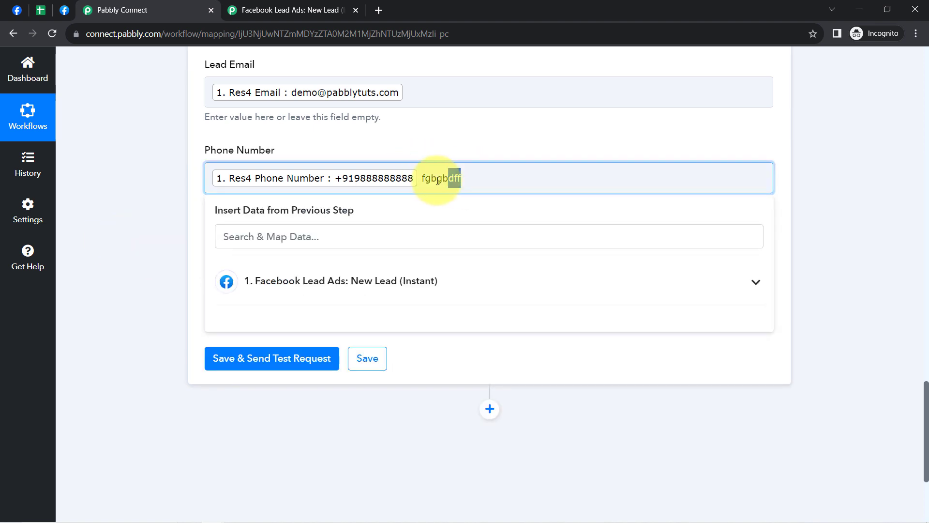
{"action": "key", "text": "BackSpace"}
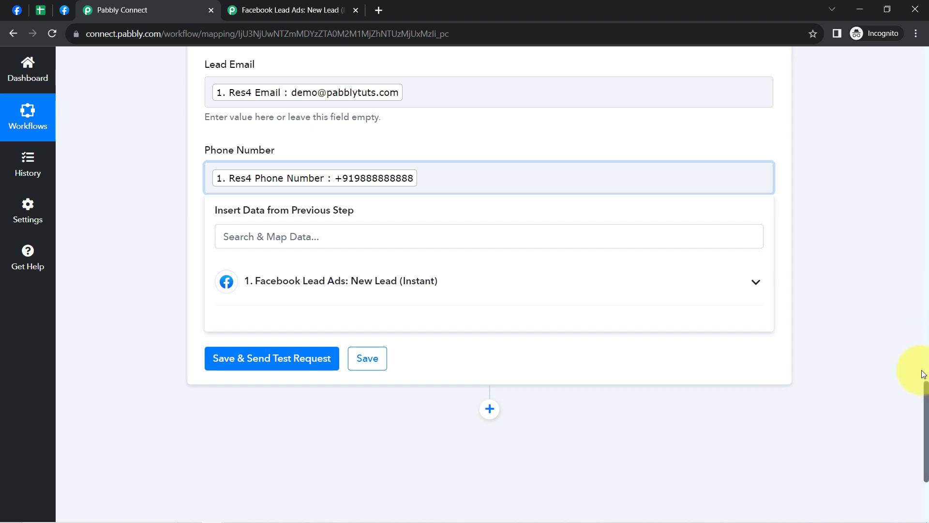
{"action": "left_click_drag", "start_coordinate": [926, 397], "coordinate": [927, 334]}
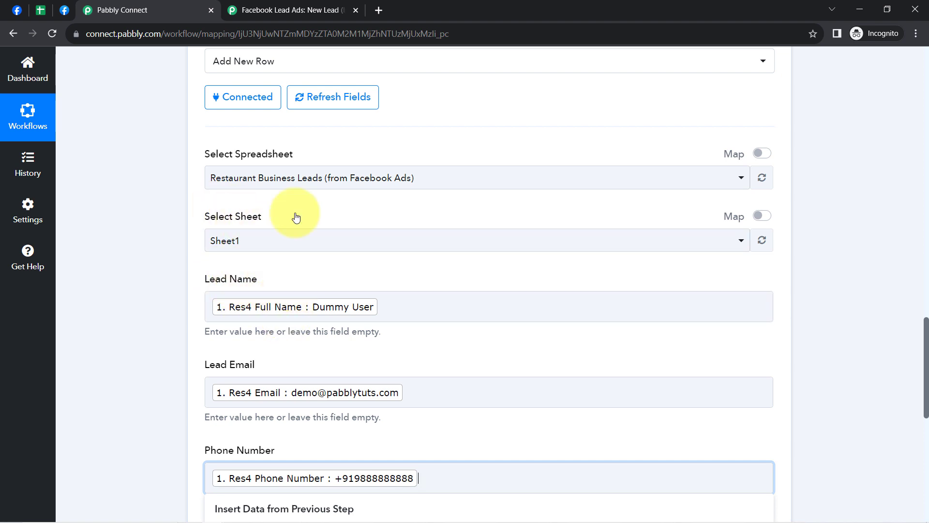
{"action": "left_click", "coordinate": [164, 361]}
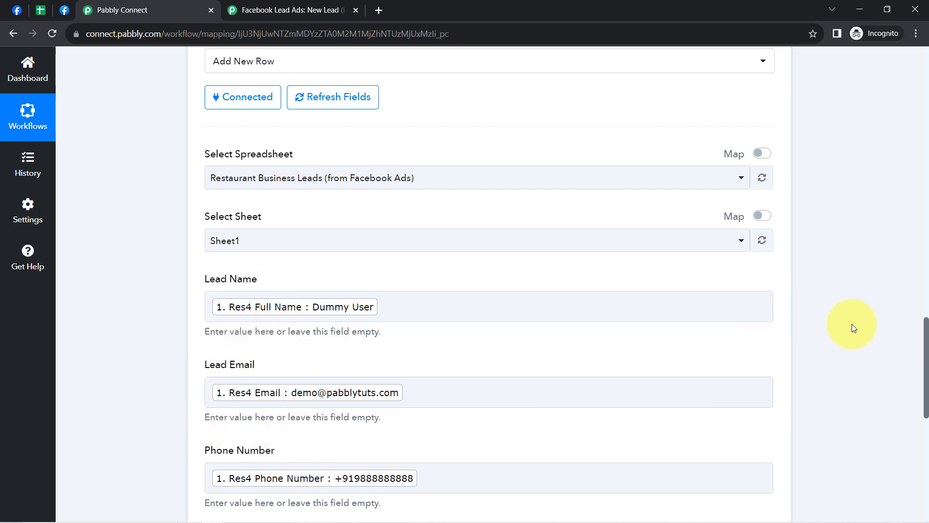
Step: Save the Google Sheets action and send a test request to add the mapped lead as a row
{"action": "left_click_drag", "start_coordinate": [927, 357], "coordinate": [925, 425]}
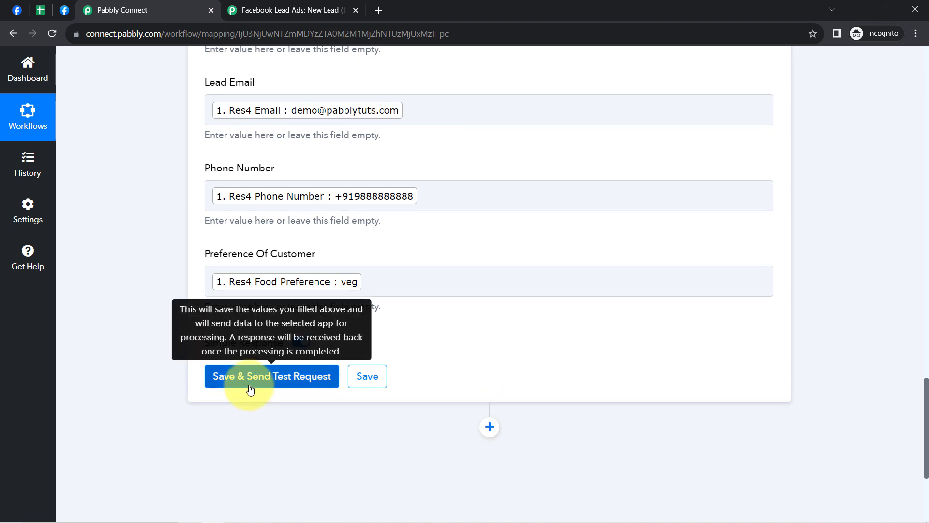
{"action": "left_click", "coordinate": [249, 385]}
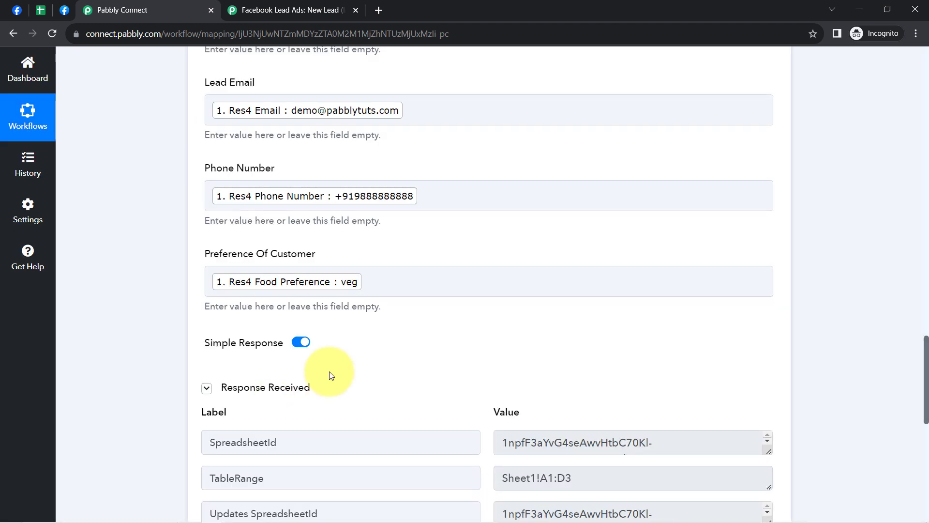
{"action": "scroll", "coordinate": [332, 375], "scroll_direction": "down", "scroll_amount": 6}
Step: Switch to Google Sheets and examine the lead's name, email, phone number and preference in row 4 against the rows above
{"action": "left_click", "coordinate": [43, 11]}
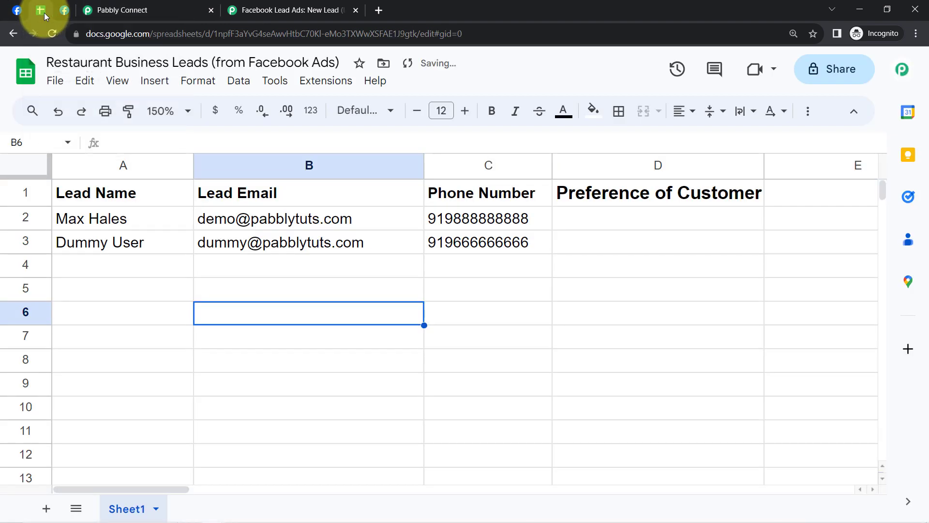
{"action": "left_click", "coordinate": [274, 368]}
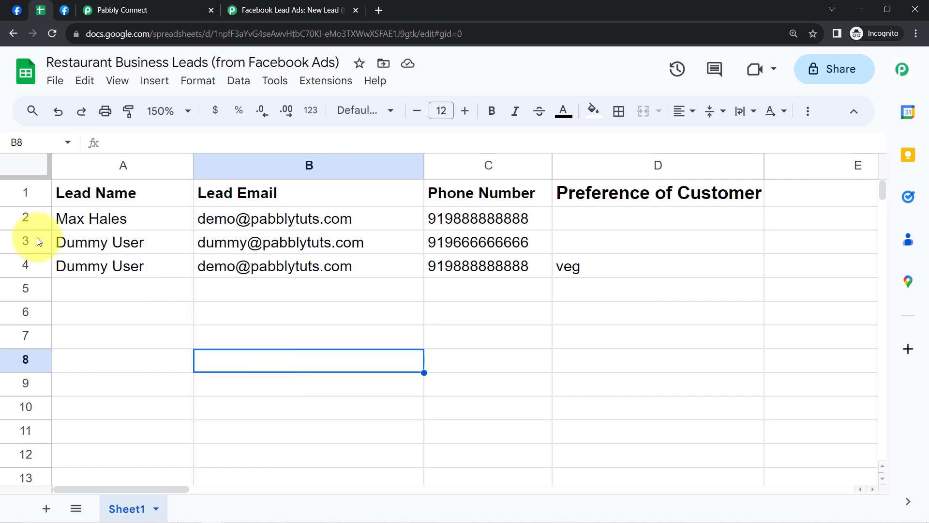
{"action": "left_click", "coordinate": [12, 265]}
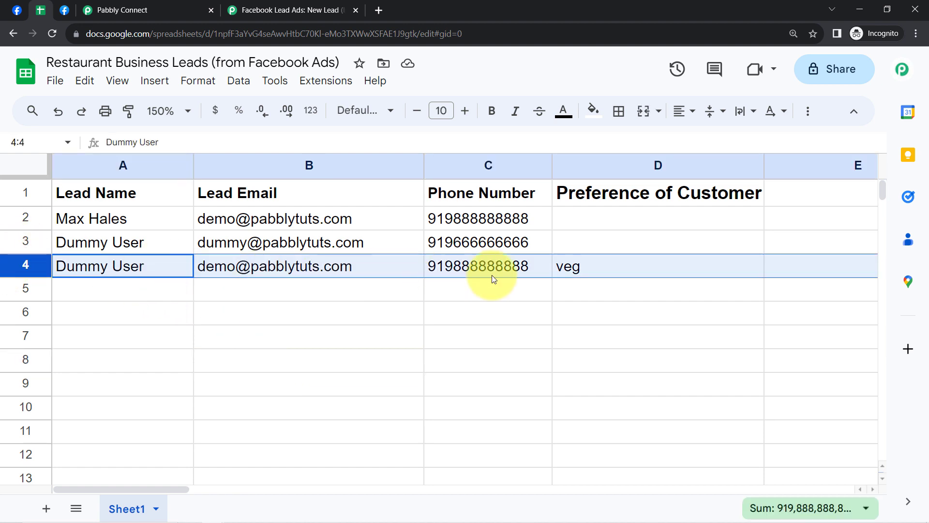
{"action": "left_click", "coordinate": [276, 334]}
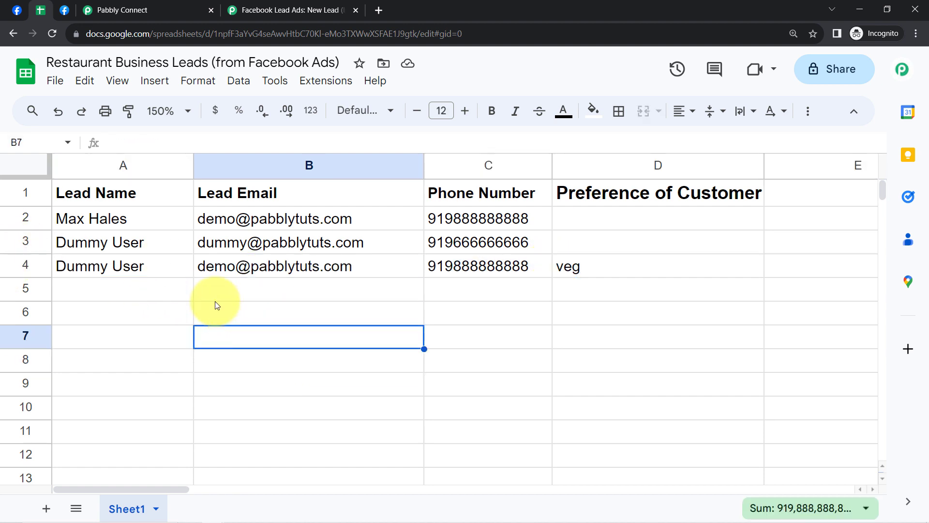
{"action": "left_click", "coordinate": [129, 269]}
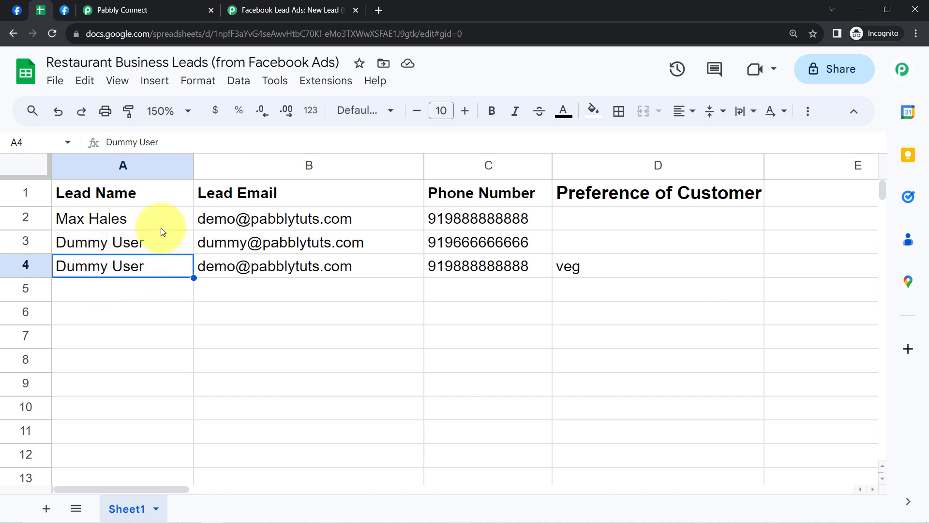
{"action": "double_click", "coordinate": [103, 246]}
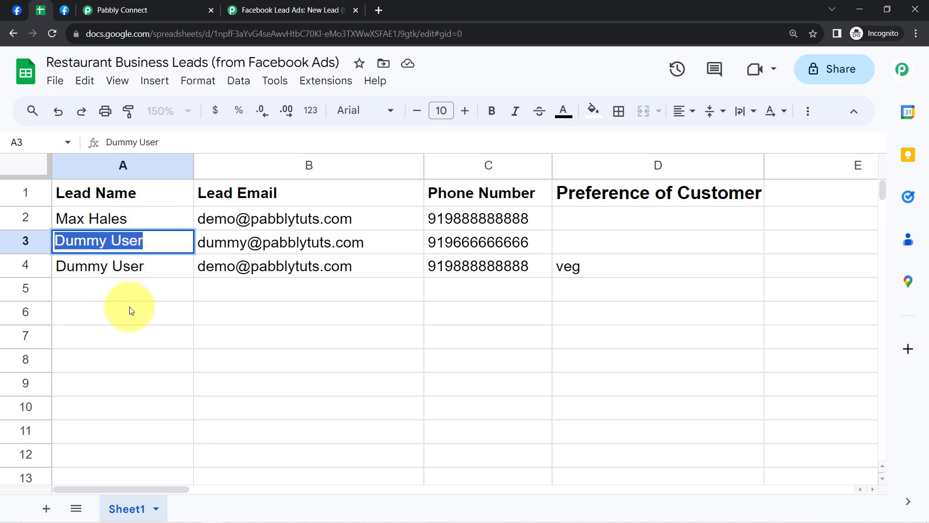
{"action": "left_click", "coordinate": [182, 313]}
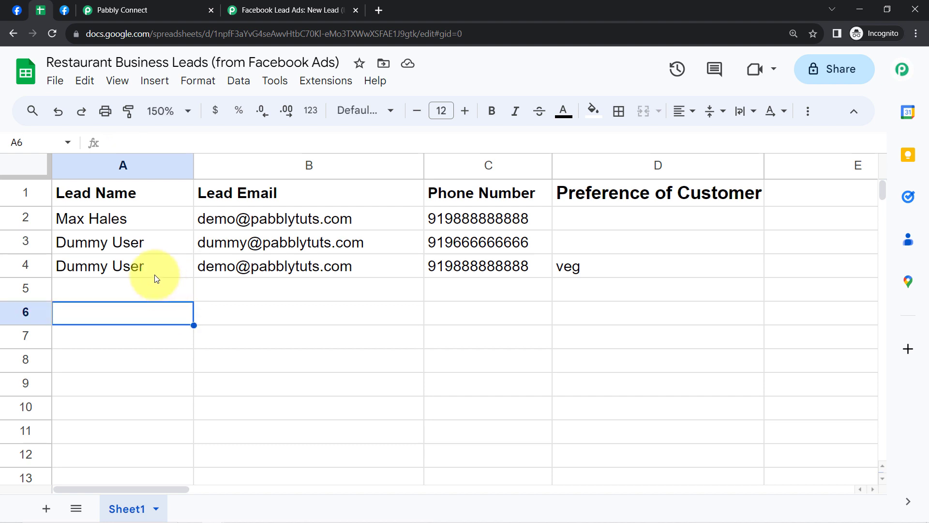
{"action": "left_click", "coordinate": [103, 253]}
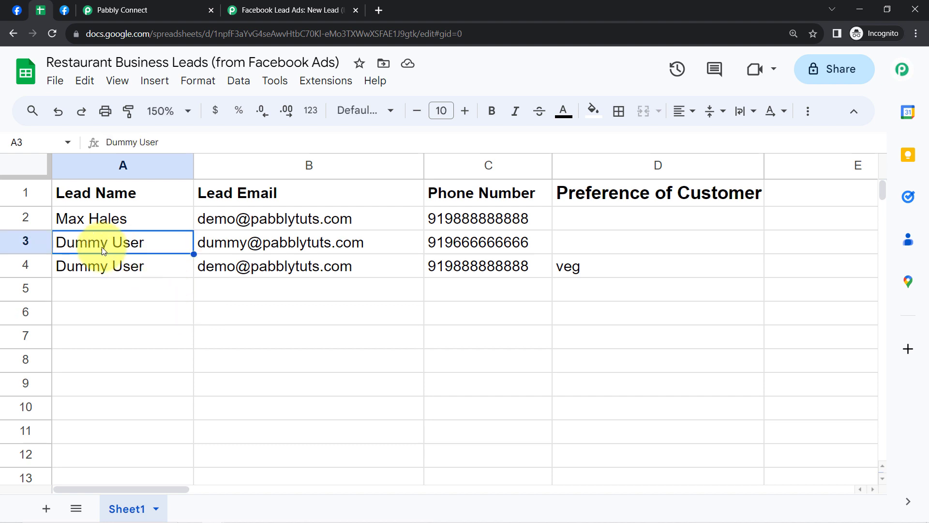
{"action": "left_click", "coordinate": [111, 267]}
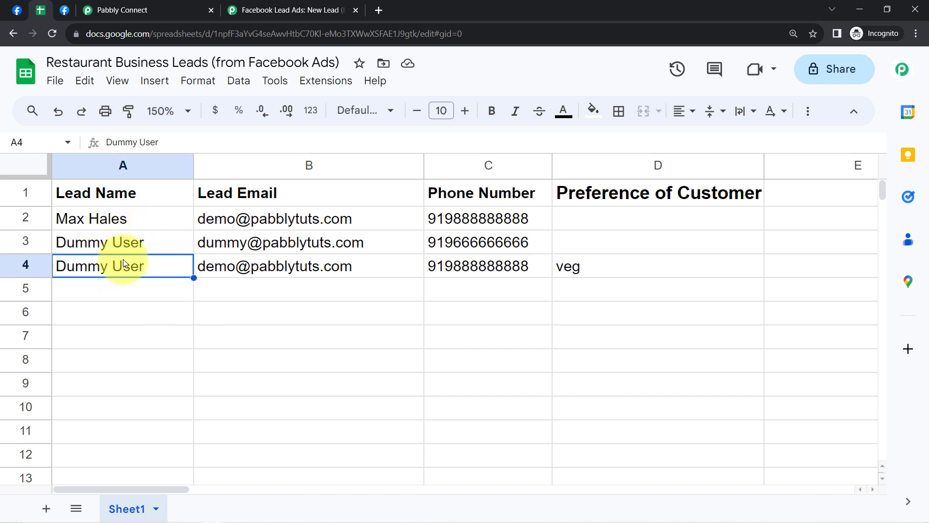
{"action": "left_click", "coordinate": [265, 266]}
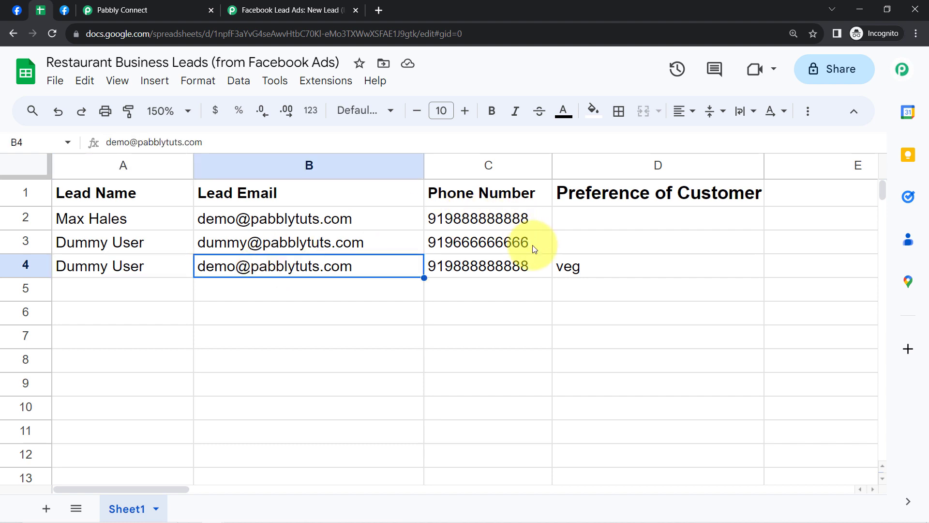
{"action": "left_click", "coordinate": [510, 266]}
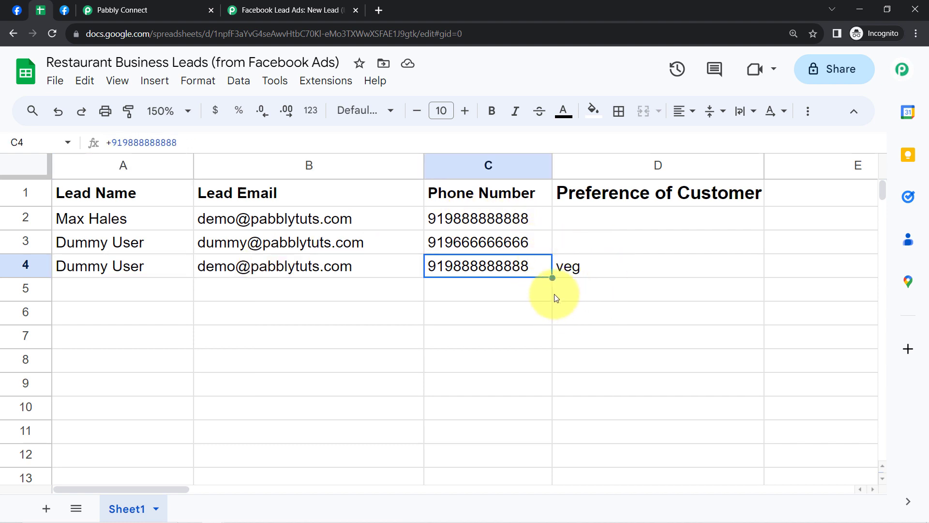
{"action": "left_click", "coordinate": [558, 316]}
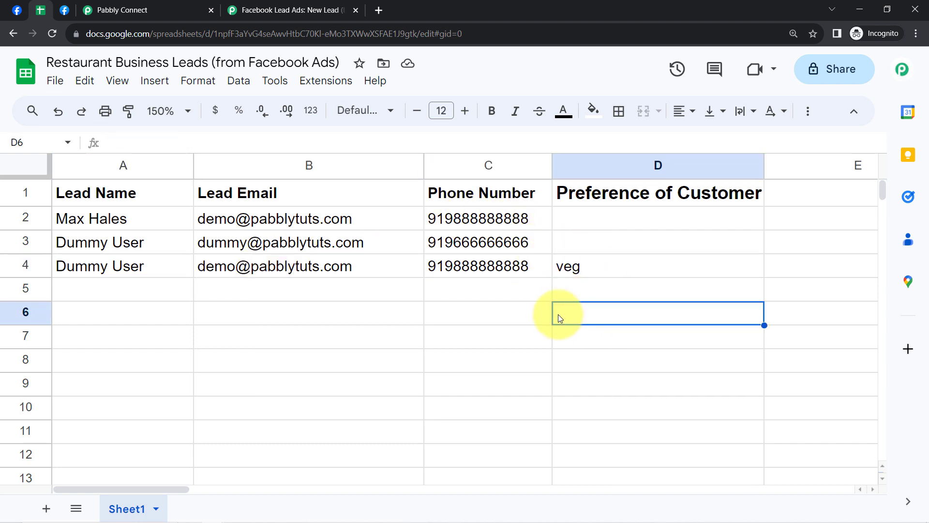
Step: Return to Pabbly Connect and collapse both the Facebook Lead Ads trigger and the Google Sheets action
{"action": "left_click", "coordinate": [123, 10]}
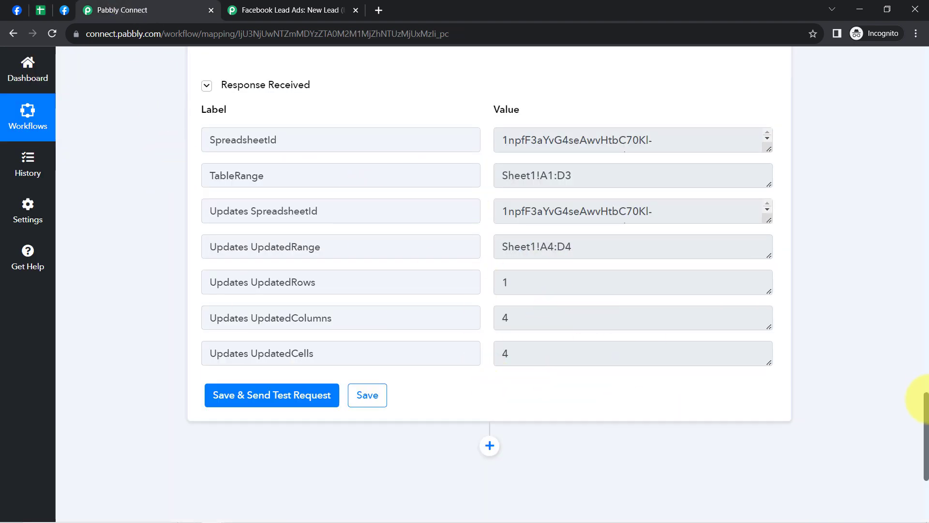
{"action": "left_click_drag", "start_coordinate": [926, 418], "coordinate": [924, 19]}
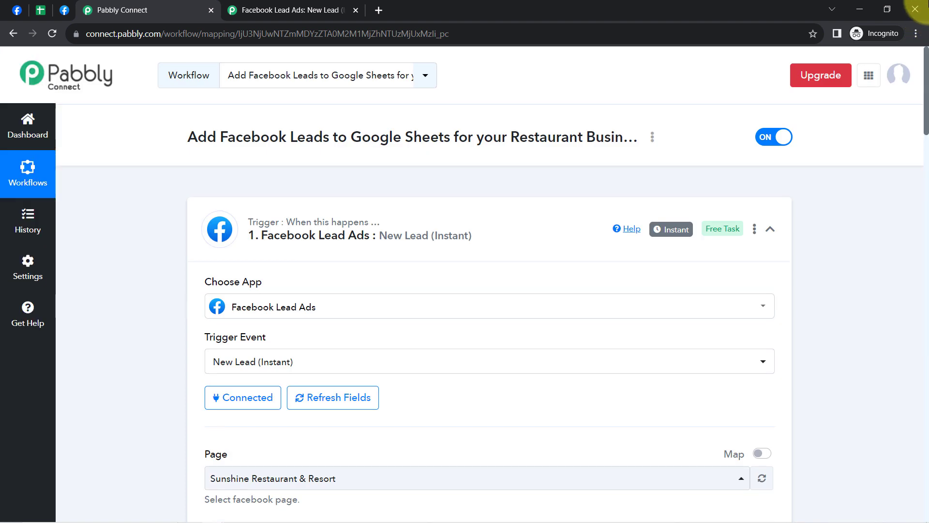
{"action": "left_click", "coordinate": [362, 210]}
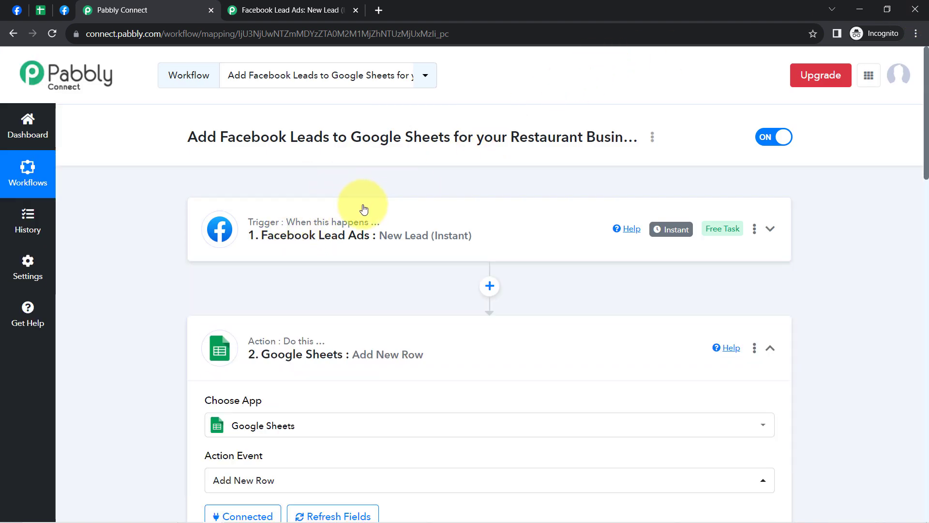
{"action": "left_click_drag", "start_coordinate": [278, 354], "coordinate": [276, 341]}
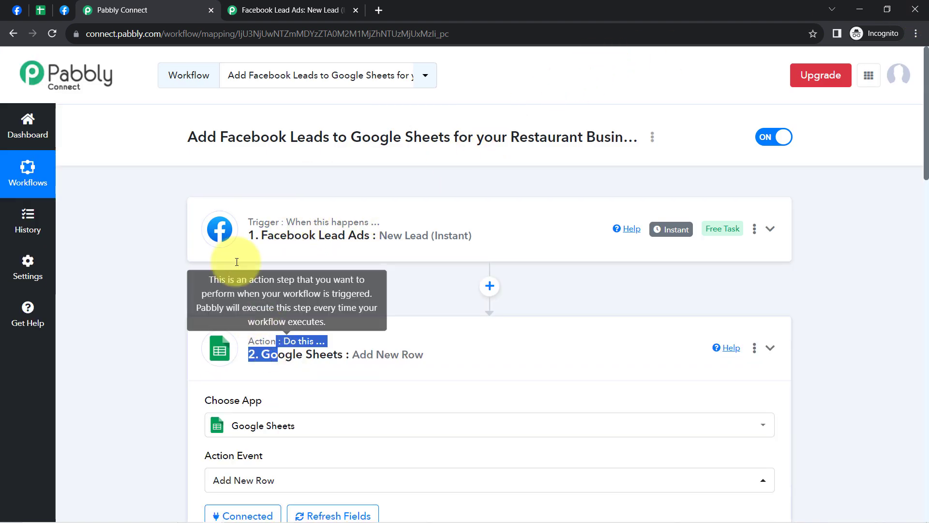
{"action": "left_click", "coordinate": [158, 318]}
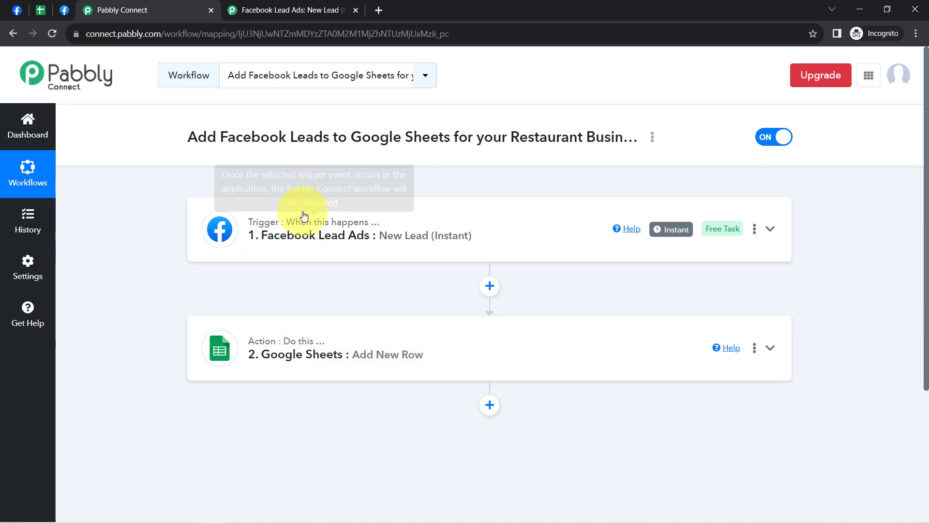
Step: Copy the workflow's share link and close the sharing dialog
{"action": "left_click", "coordinate": [652, 137]}
{"action": "left_click", "coordinate": [509, 202]}
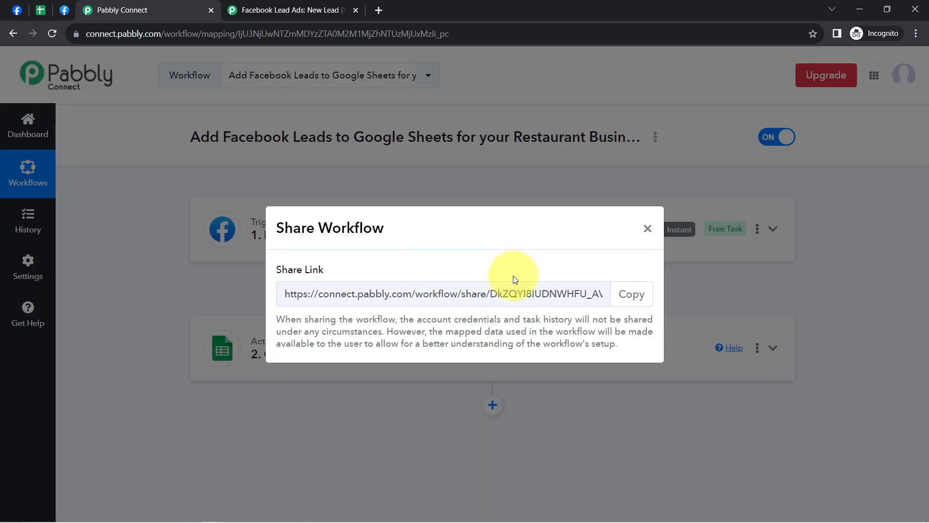
{"action": "left_click", "coordinate": [635, 298]}
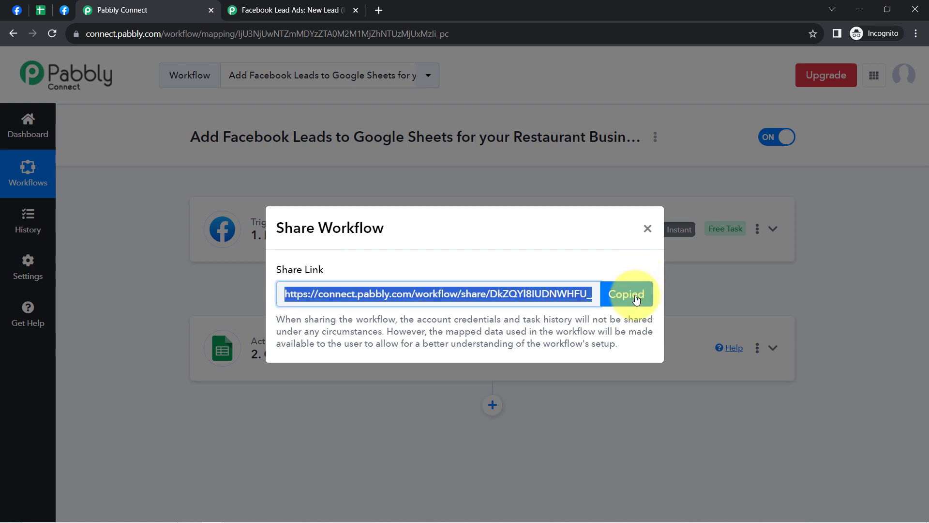
{"action": "left_click", "coordinate": [648, 229]}
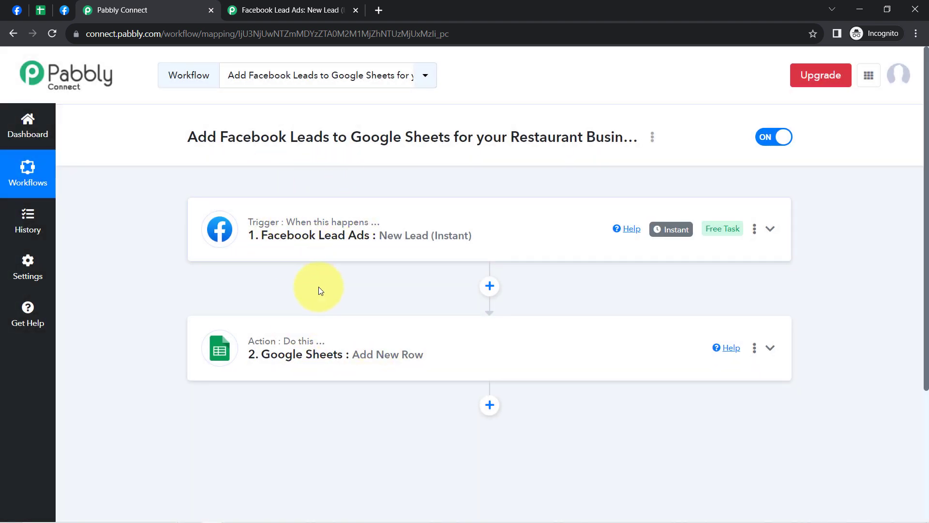
{"action": "mouse_move", "coordinate": [319, 341]}
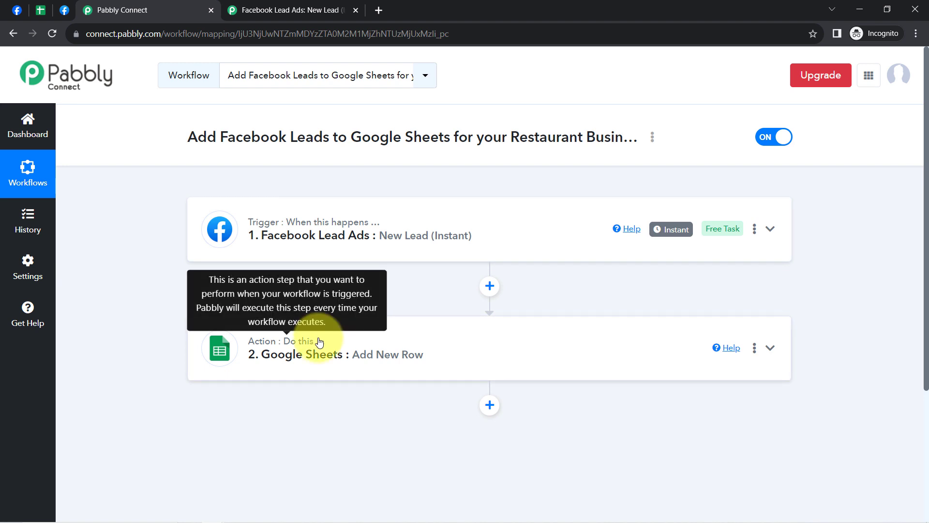